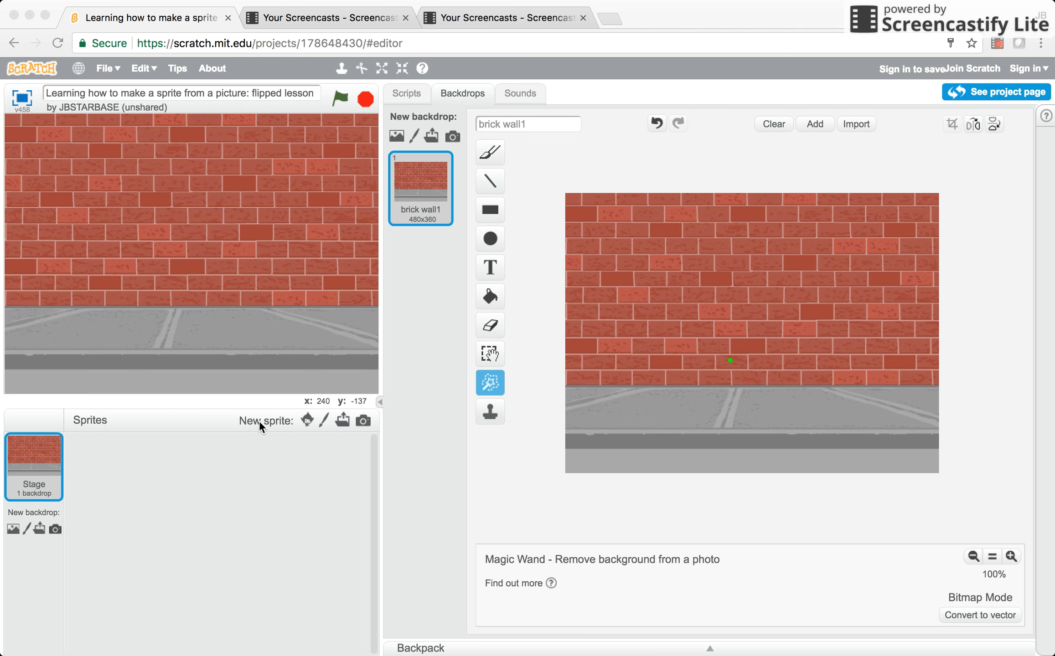
left_click(308, 421)
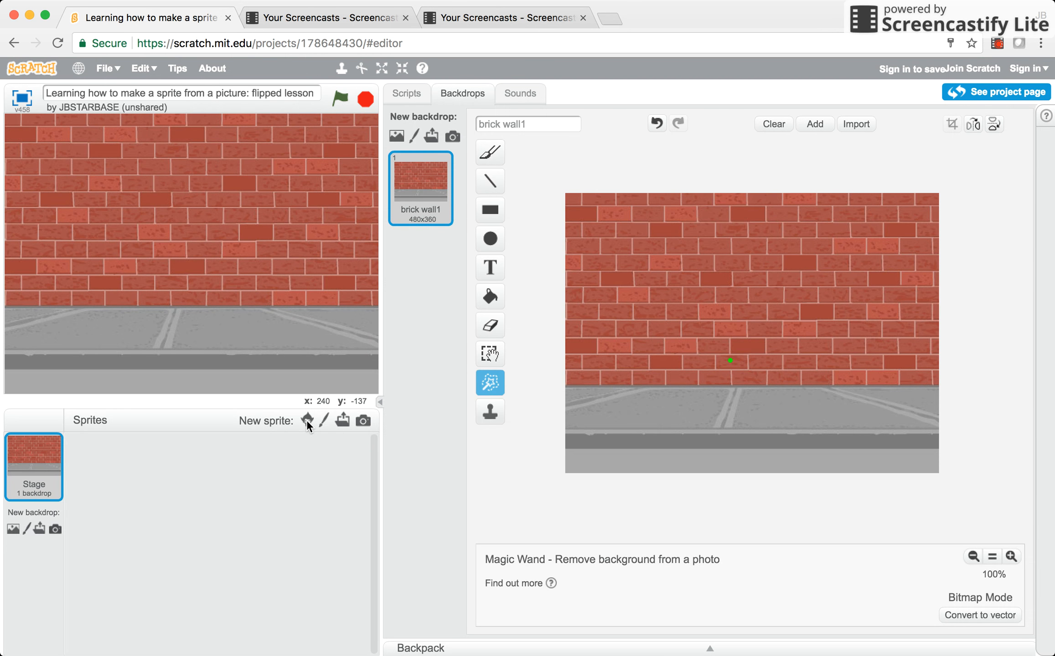
left_click(308, 421)
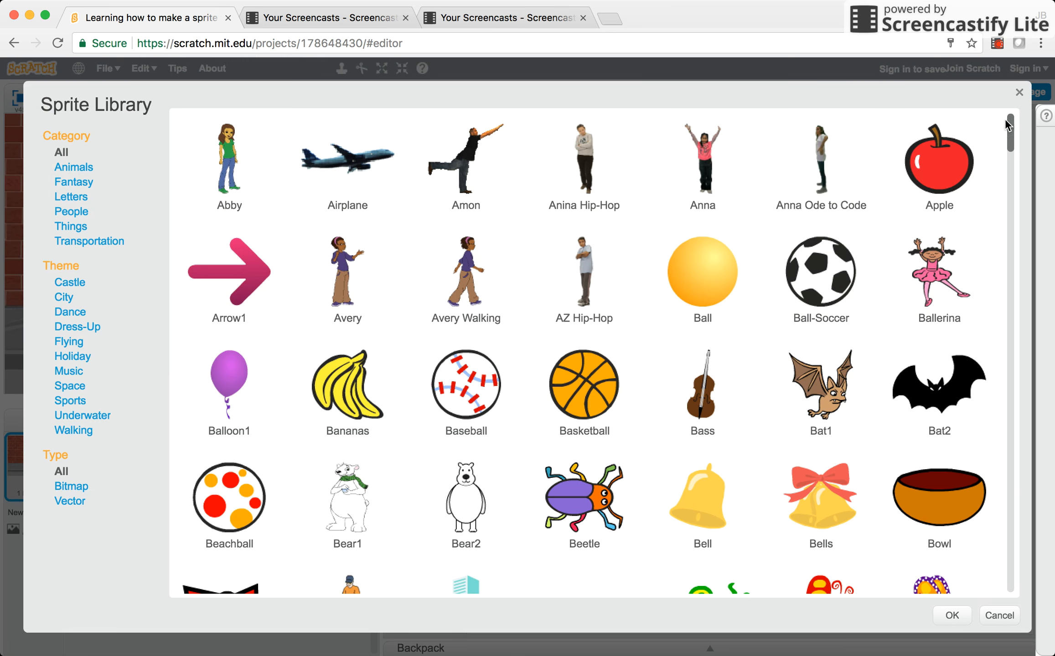
left_click(1018, 93)
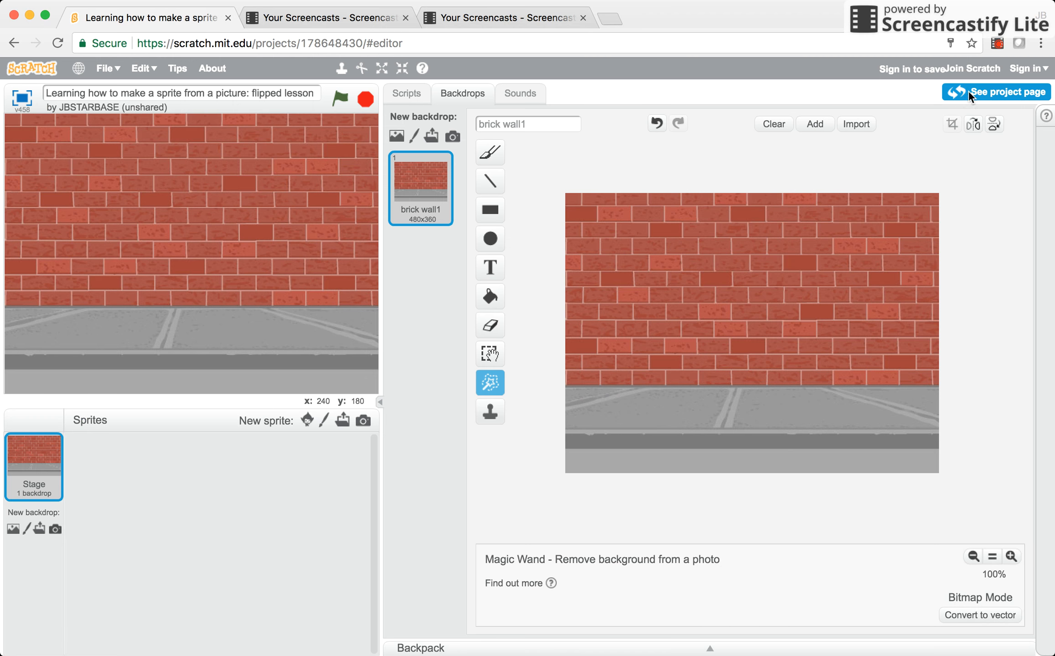
Step: Upload the photo IMG_4760 as a new sprite and rename its costume with the child's first name followed by 1
left_click(343, 421)
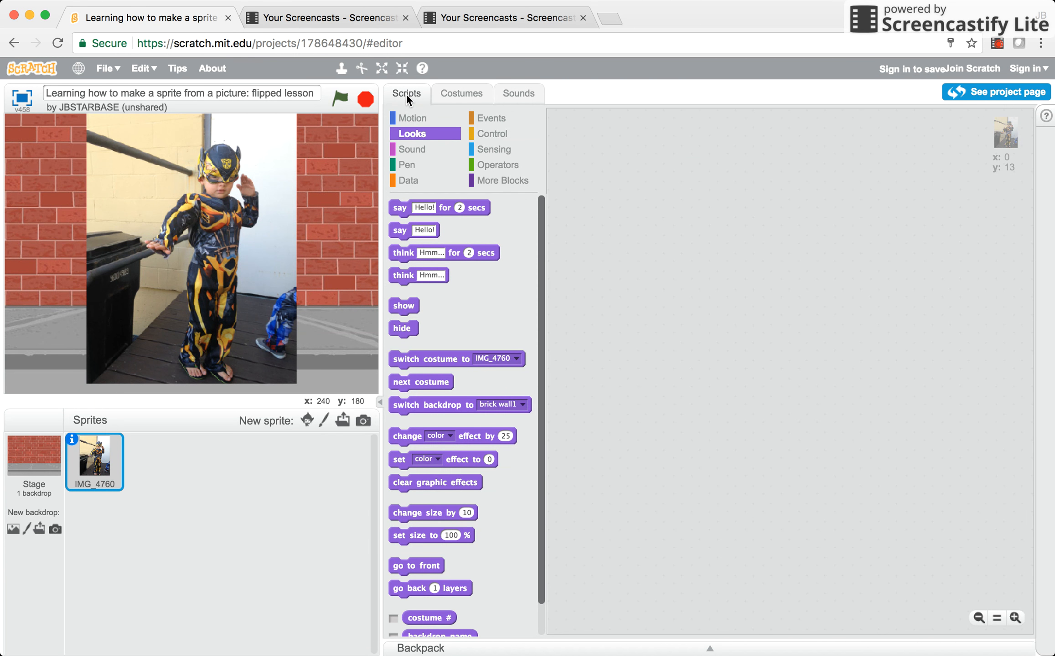
left_click(458, 95)
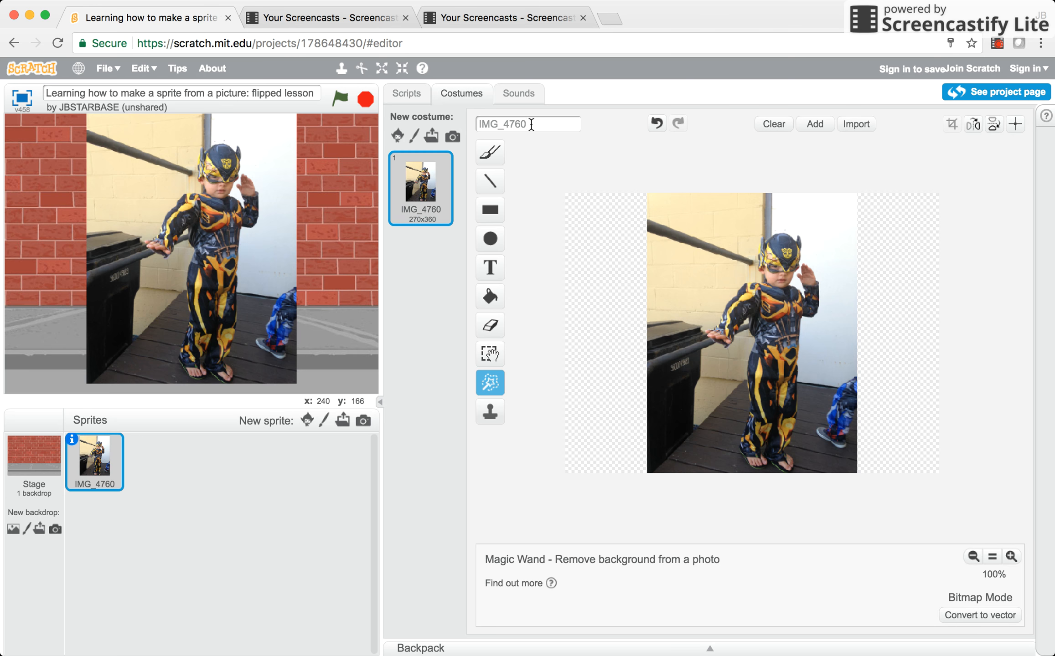
left_click_drag(532, 124, 464, 121)
type("Scotty 1")
left_click(422, 261)
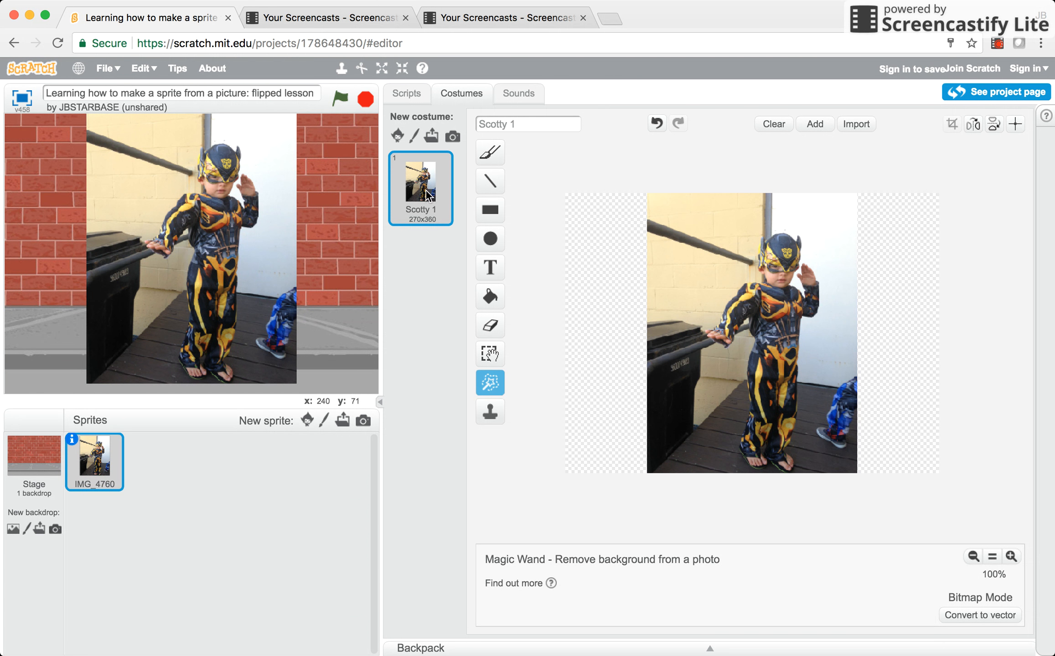
left_click(418, 95)
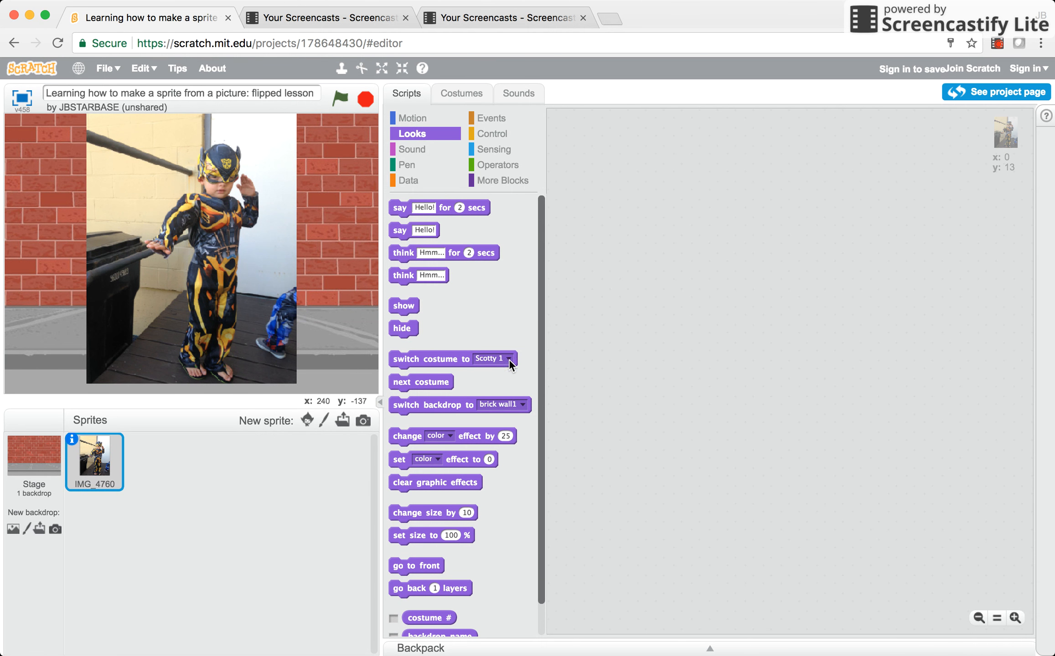
left_click(462, 94)
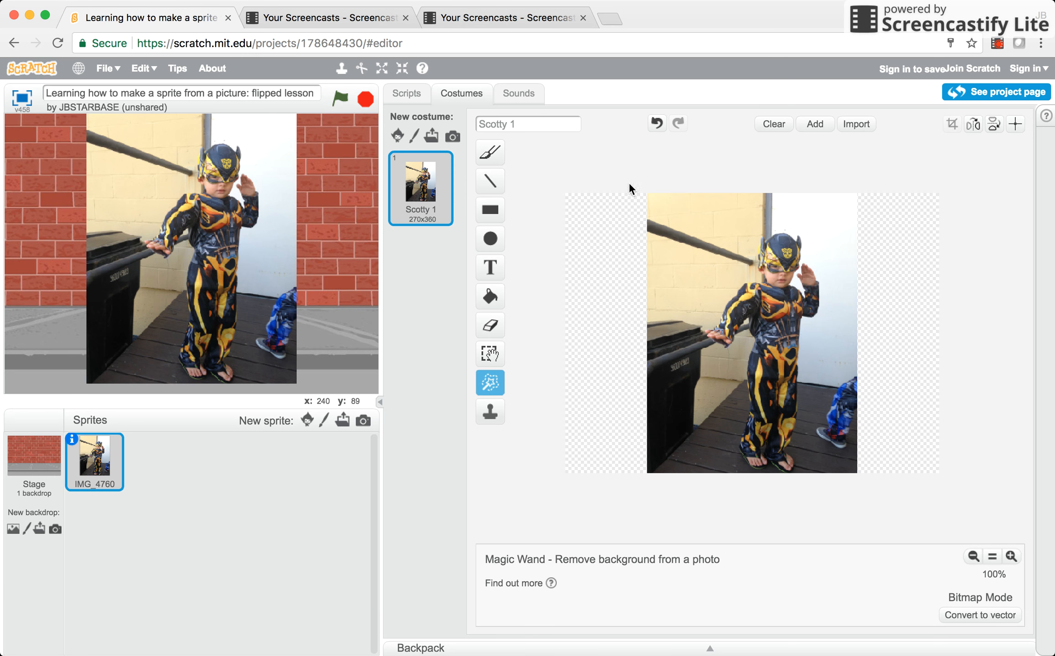
Step: Try to erase the photo background around the child with the Eraser at large and small widths, and undo the strokes
left_click(495, 323)
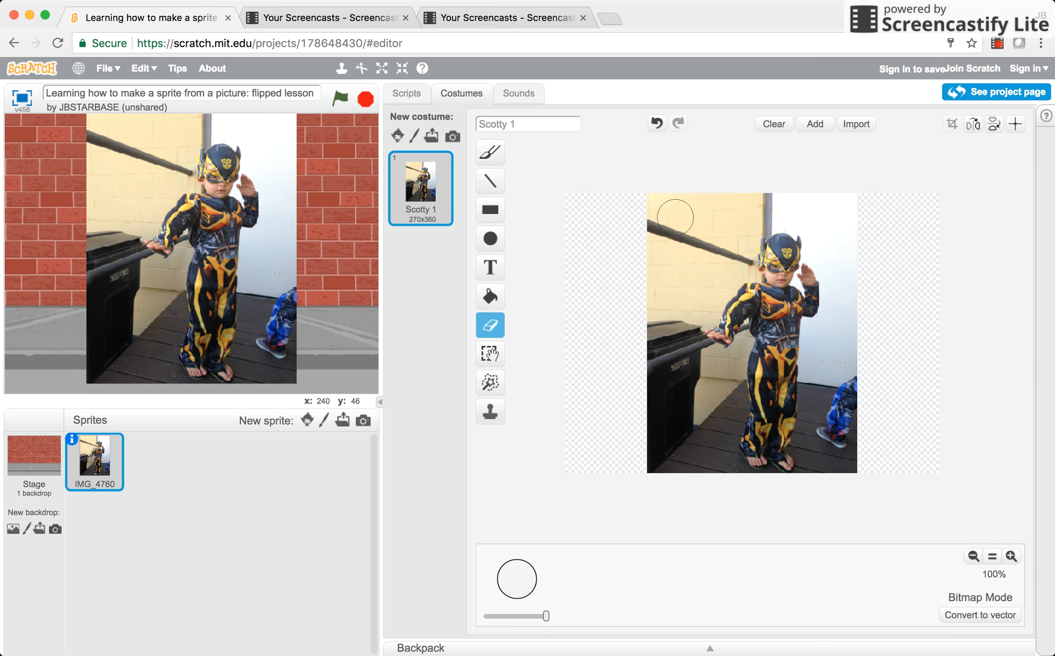
mouse_move(631, 215)
left_mouse_down()
mouse_move(664, 202)
mouse_move(718, 218)
mouse_move(655, 235)
mouse_move(702, 249)
mouse_move(652, 296)
mouse_move(652, 271)
mouse_move(653, 441)
mouse_move(664, 457)
mouse_move(674, 303)
left_mouse_up()
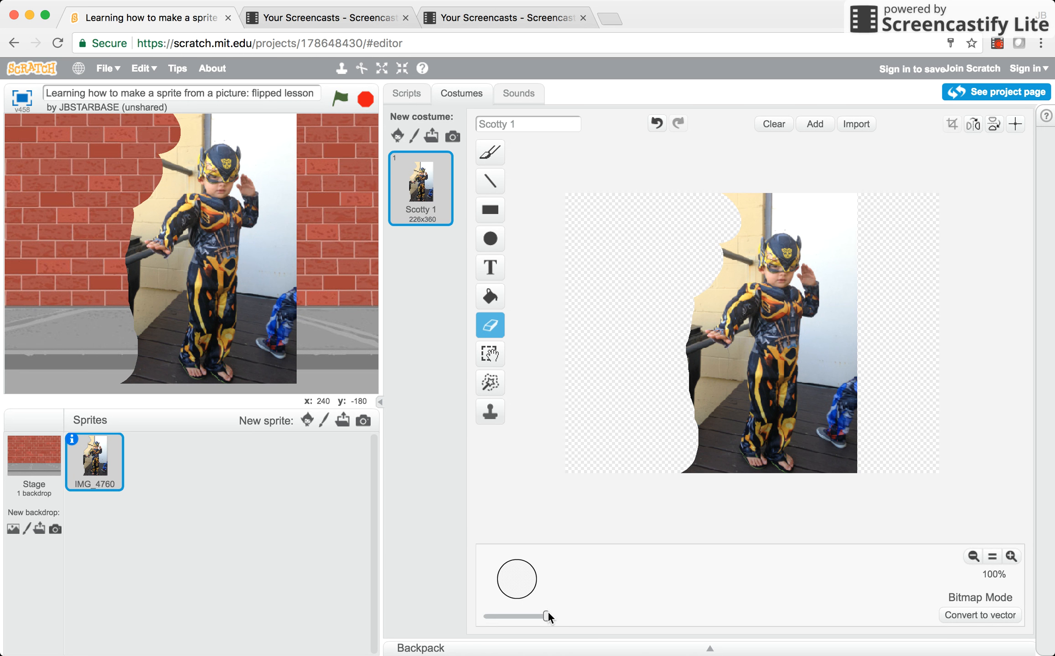
left_click_drag(547, 615, 503, 615)
left_click_drag(803, 294, 797, 283)
left_click(658, 124)
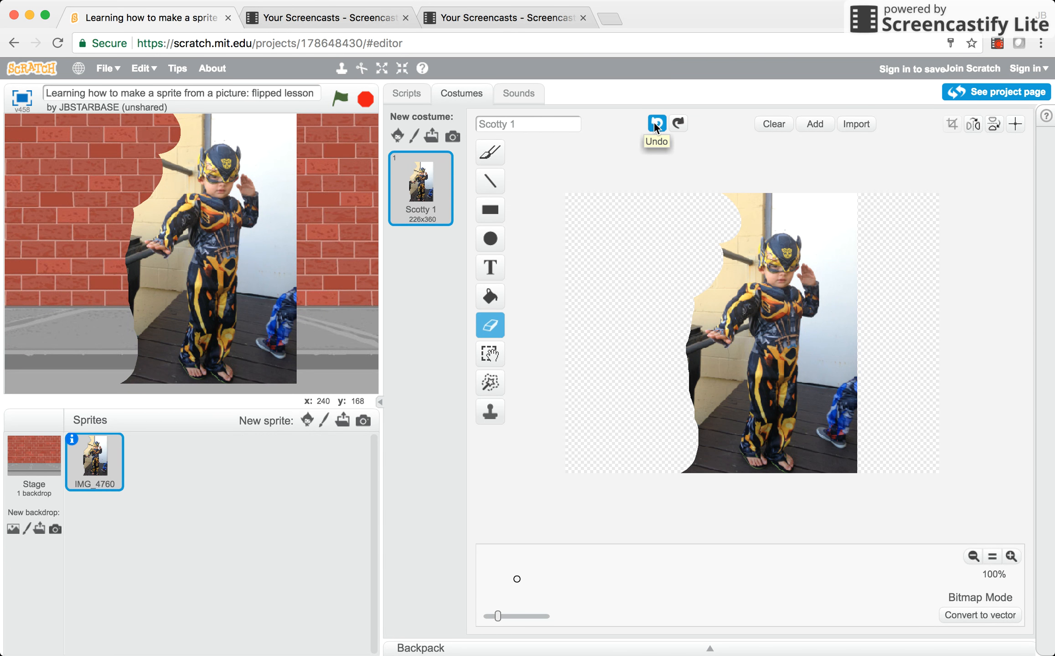
left_click(656, 124)
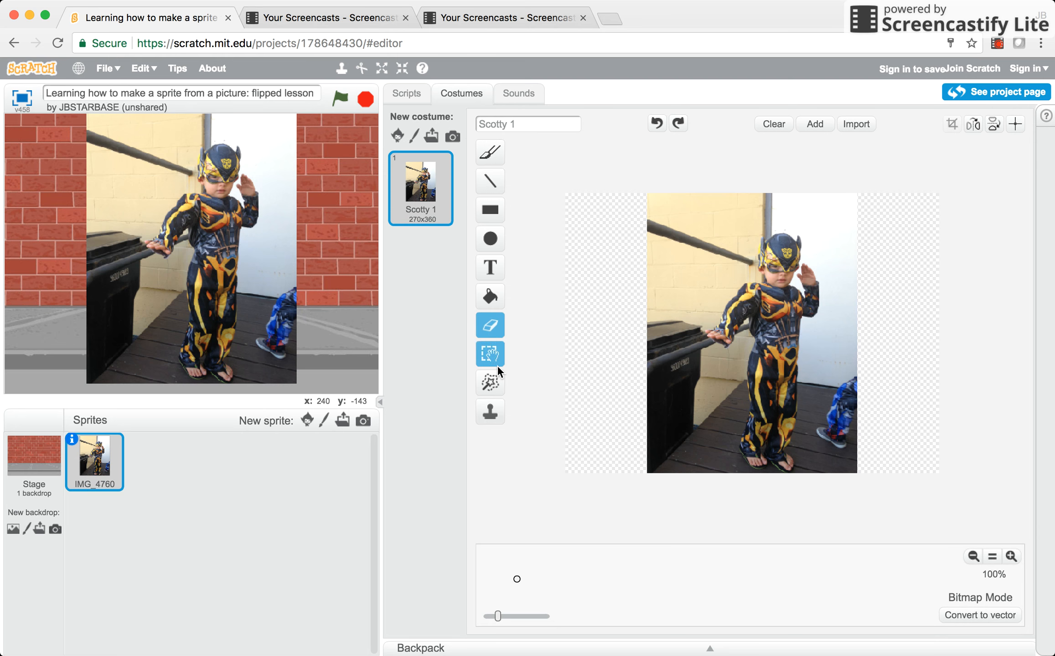
Step: Remove the outer photo background by marking around the child with the Magic Wand
left_click(490, 382)
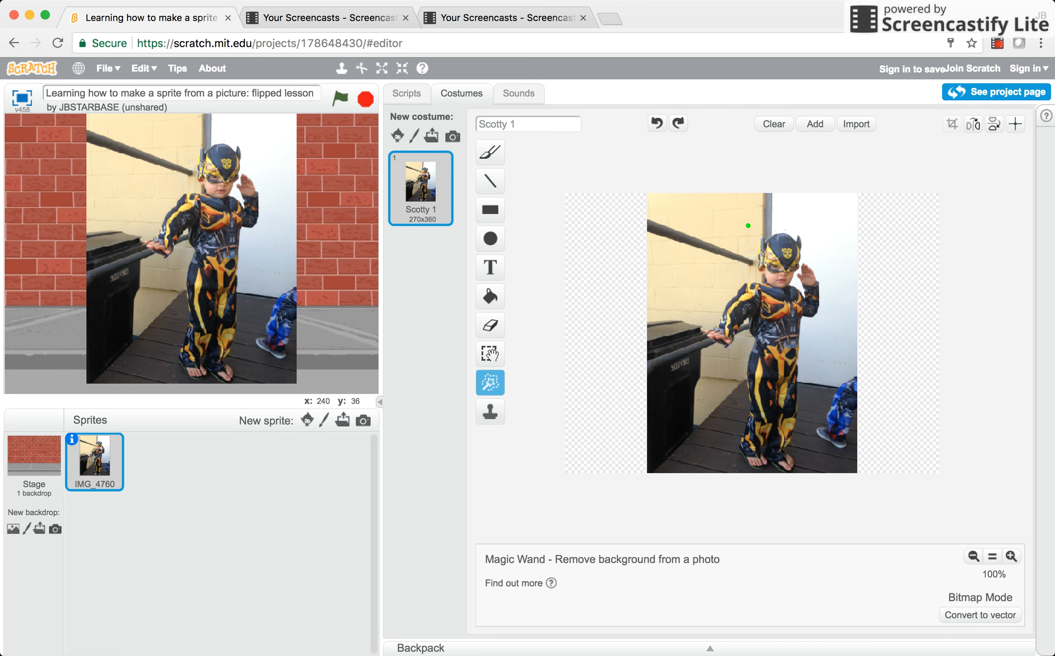
mouse_move(748, 226)
left_mouse_down()
mouse_move(739, 258)
mouse_move(702, 301)
mouse_move(691, 347)
mouse_move(725, 411)
mouse_move(731, 475)
mouse_move(797, 472)
mouse_move(809, 349)
mouse_move(844, 282)
mouse_move(794, 215)
mouse_move(757, 221)
left_mouse_up()
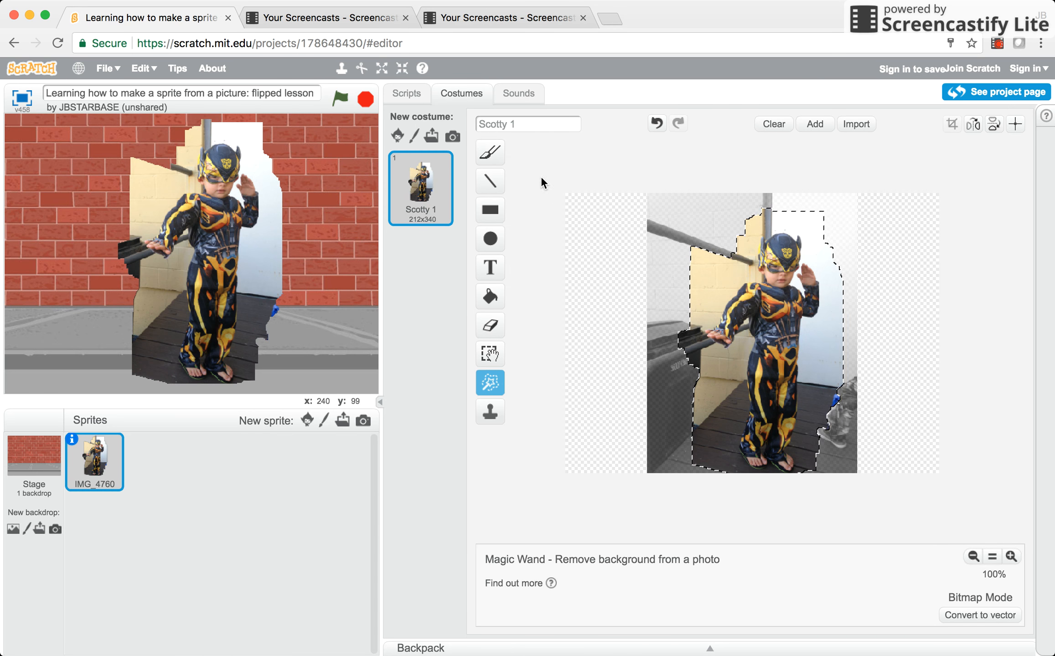
left_click(589, 226)
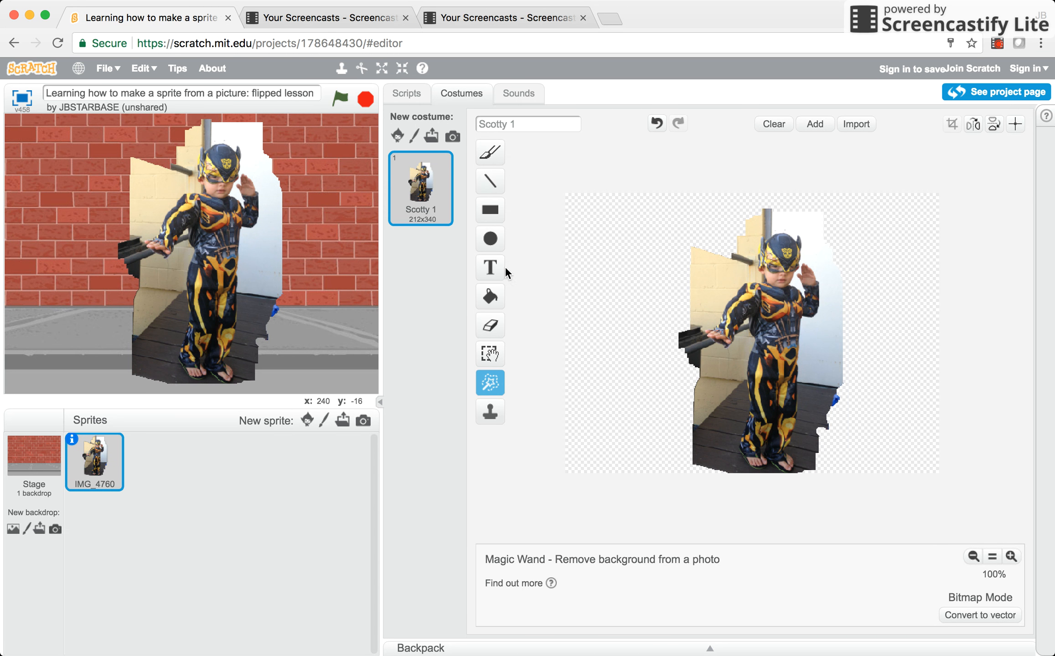
Step: Erase the leftover background on both sides of the child with a wide eraser, using a narrower width beside the feet
left_click(490, 327)
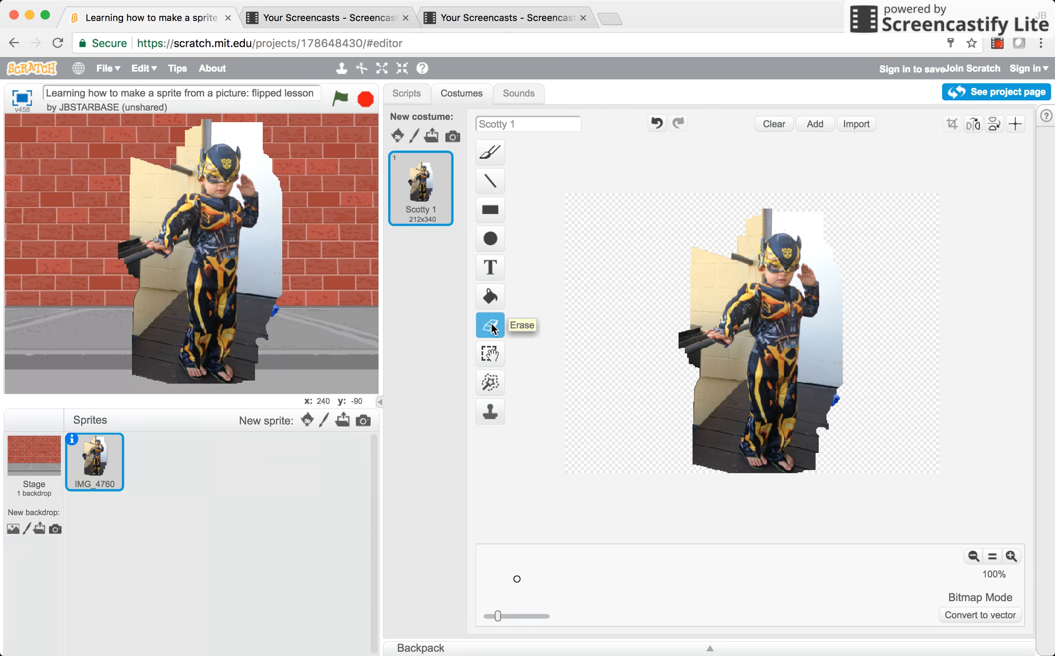
left_click_drag(497, 616, 529, 615)
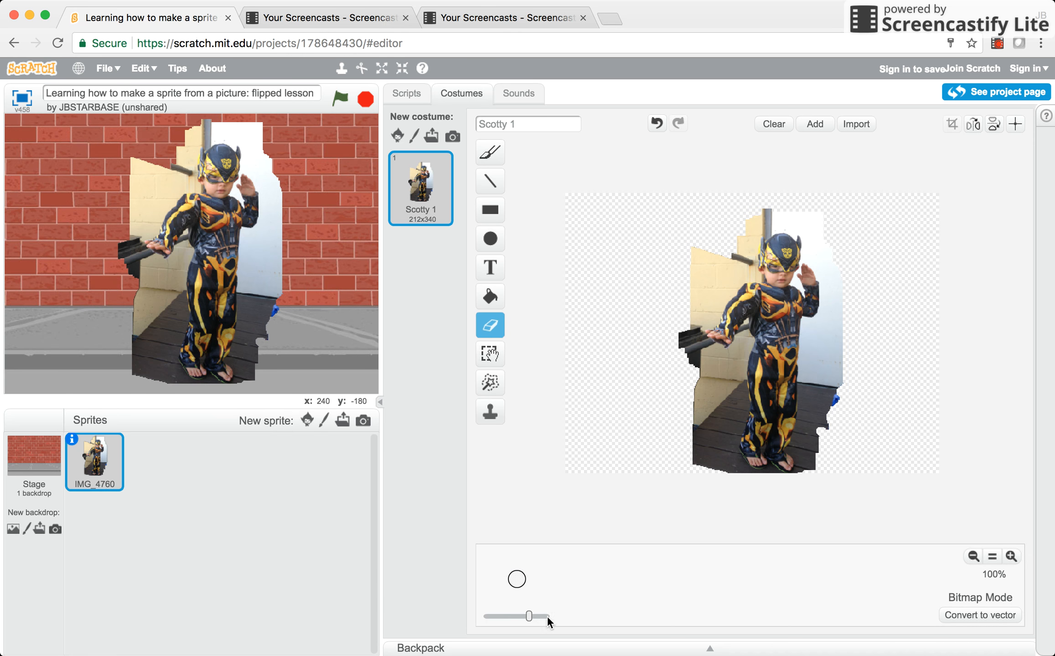
left_click_drag(529, 616, 545, 616)
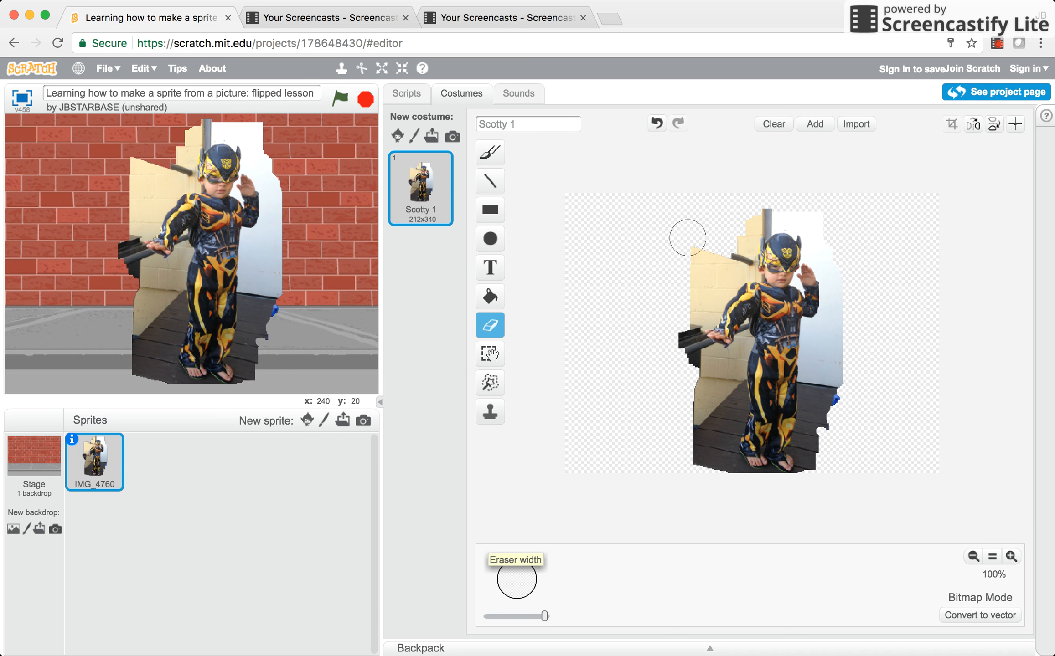
mouse_move(675, 240)
left_mouse_down()
mouse_move(733, 251)
mouse_move(708, 300)
mouse_move(695, 308)
mouse_move(689, 287)
mouse_move(683, 315)
mouse_move(692, 353)
mouse_move(725, 371)
mouse_move(718, 450)
mouse_move(695, 433)
mouse_move(704, 379)
left_mouse_up()
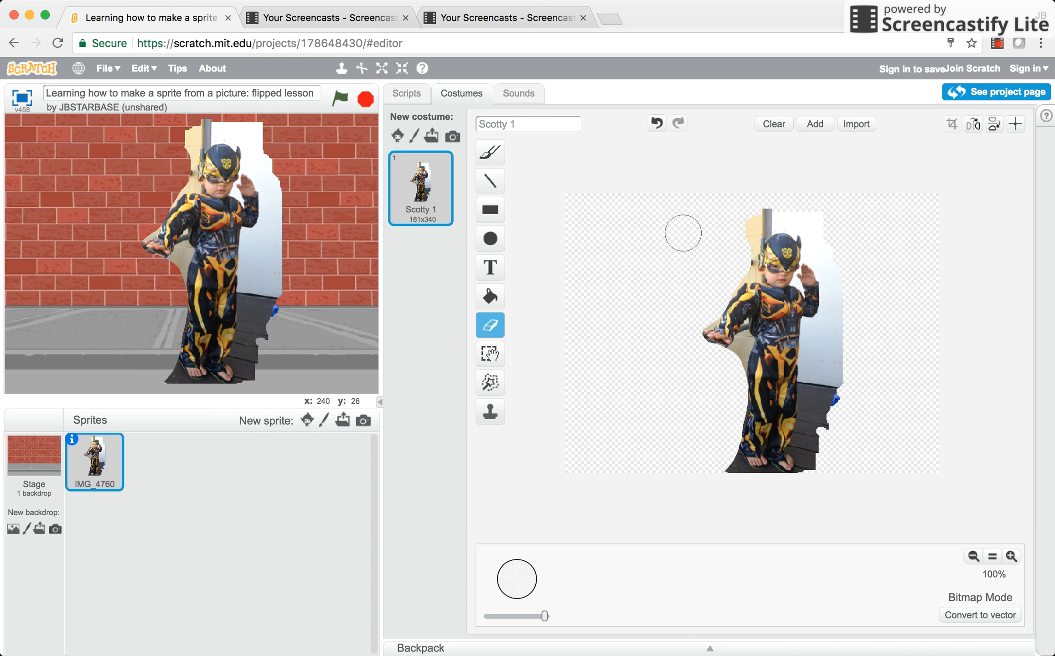
mouse_move(729, 243)
left_mouse_down()
mouse_move(779, 210)
mouse_move(816, 220)
mouse_move(829, 243)
mouse_move(836, 318)
mouse_move(818, 359)
mouse_move(818, 344)
mouse_move(815, 450)
left_mouse_up()
mouse_move(825, 443)
left_mouse_down()
mouse_move(855, 332)
mouse_move(879, 393)
left_mouse_up()
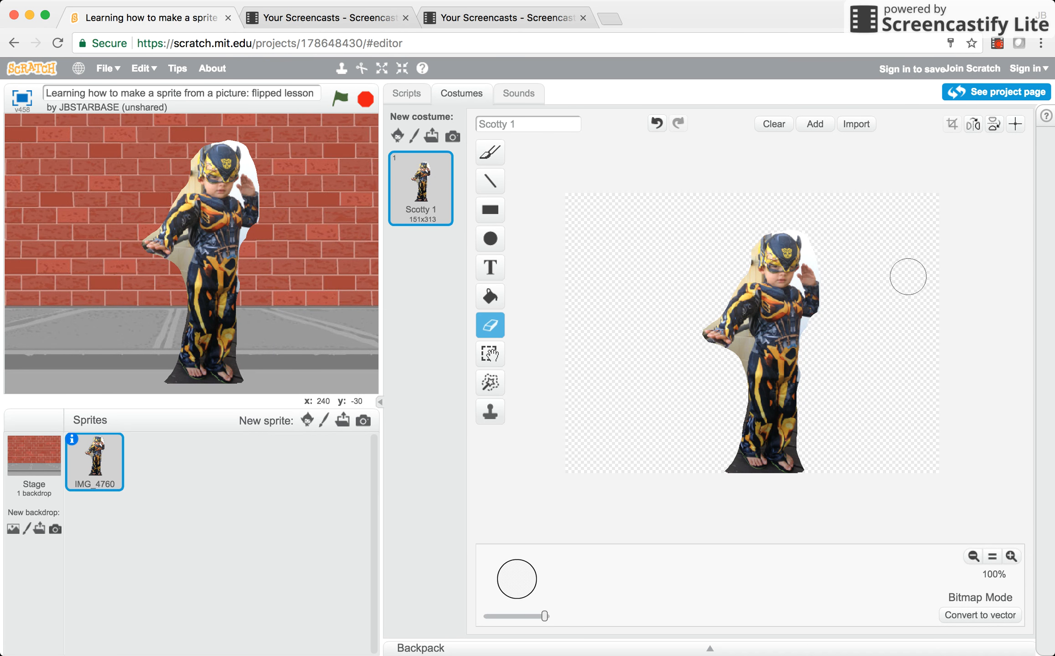
left_click_drag(544, 614, 520, 614)
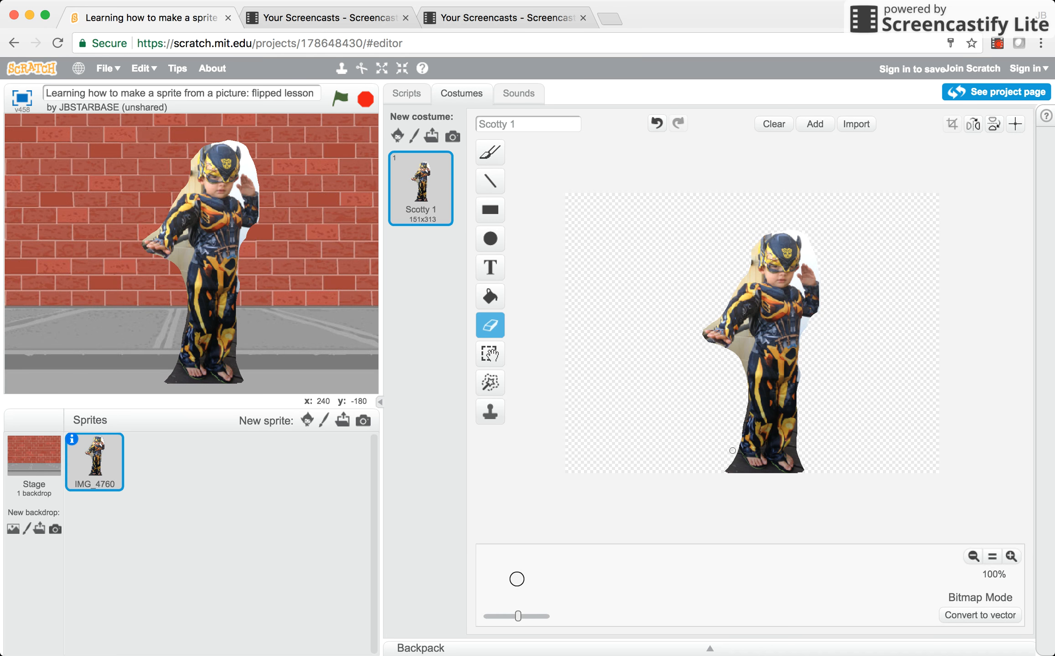
mouse_move(744, 467)
left_mouse_down()
mouse_move(724, 472)
mouse_move(739, 455)
left_mouse_up()
Step: Try to erase the background around the outstretched hand with a wider eraser, and undo the stroke
left_click_drag(517, 615, 534, 615)
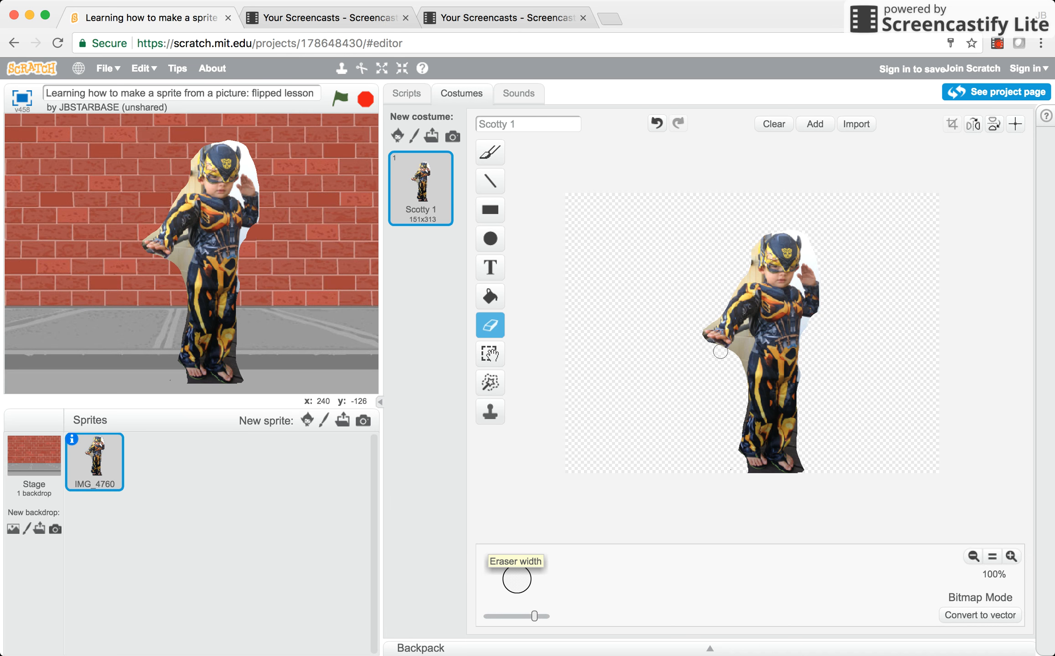
left_click_drag(712, 355, 709, 325)
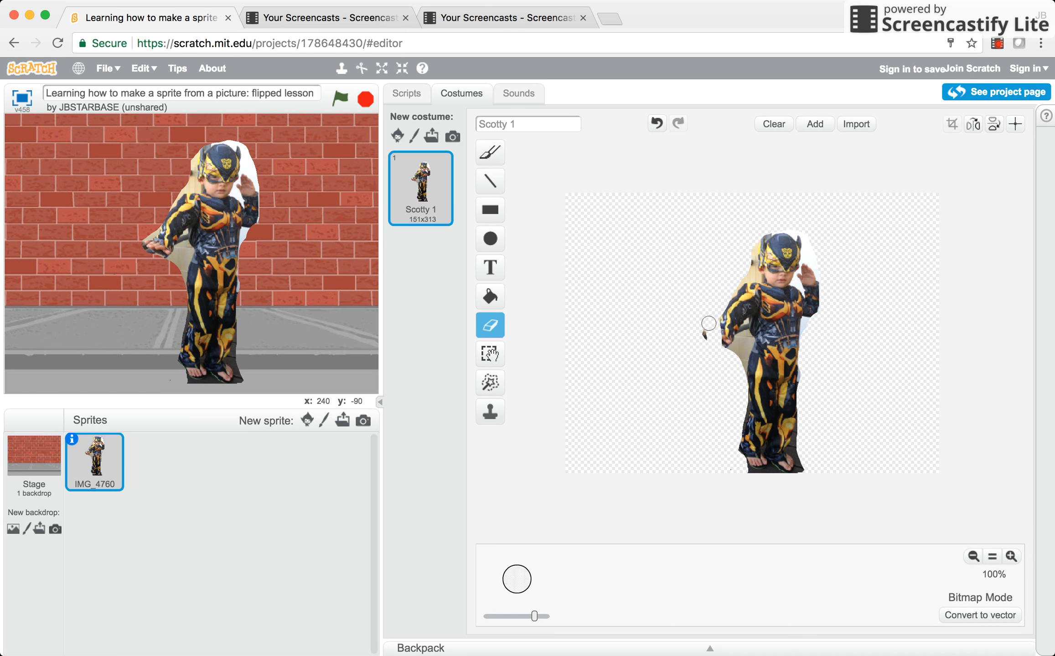
left_click(650, 128)
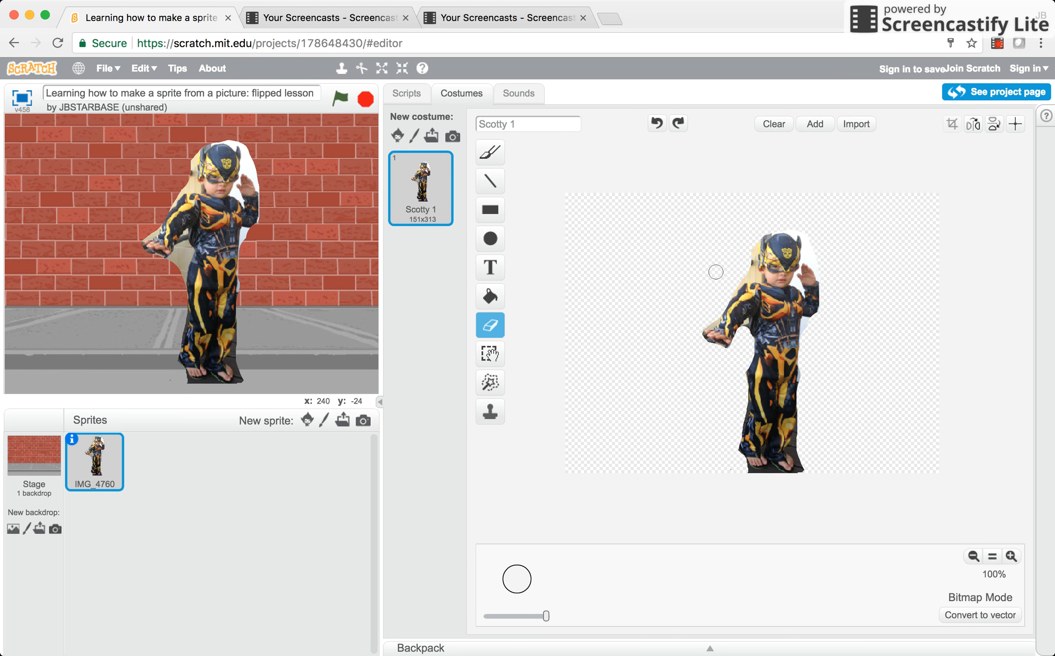
Step: Erase the leftover background beside the masked head and around the feet, narrowing the eraser for the floor beneath the feet
left_click_drag(748, 276, 752, 237)
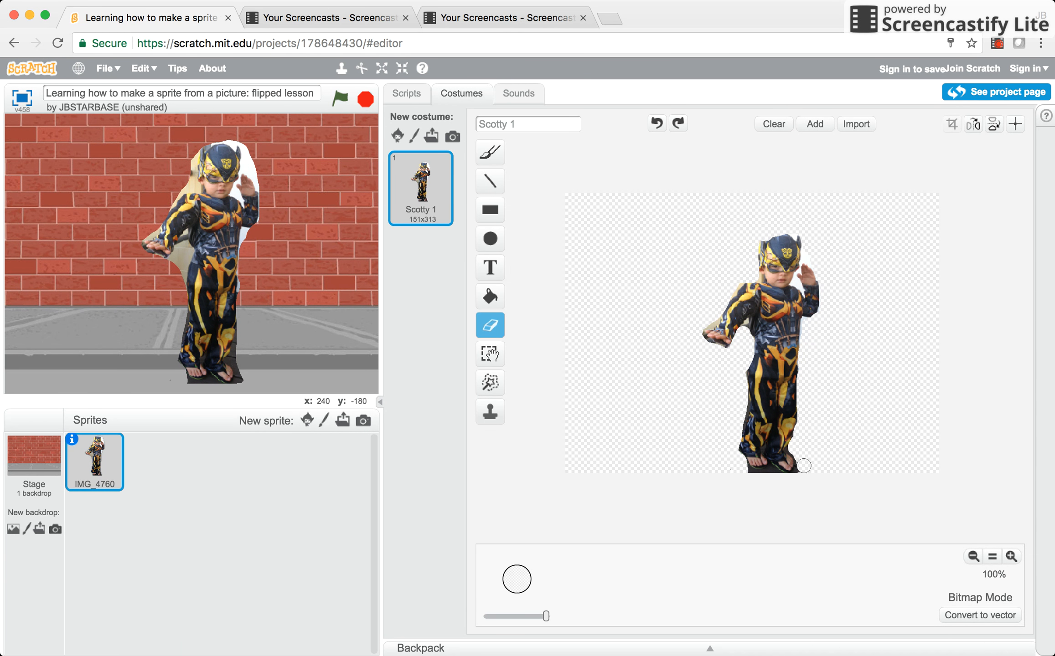
left_click_drag(799, 475, 792, 483)
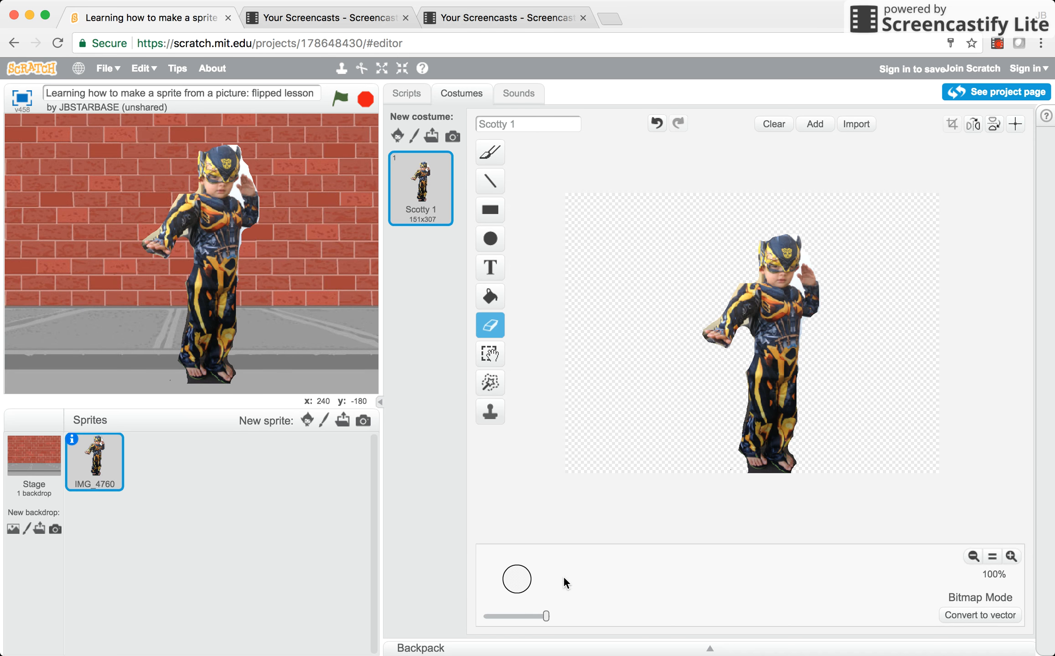
left_click_drag(546, 615, 525, 614)
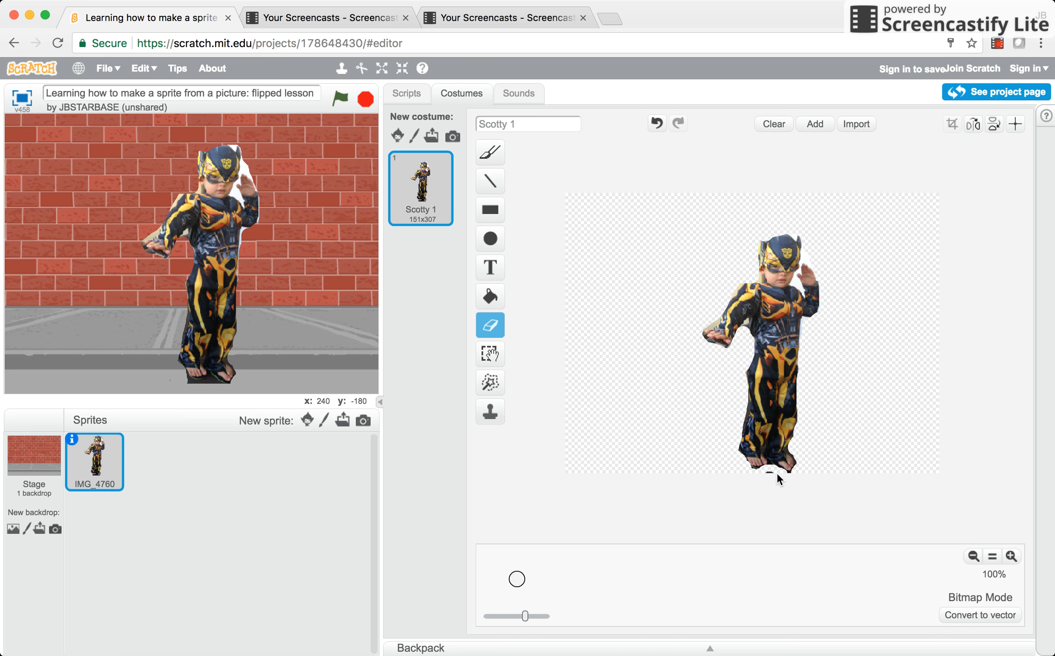
left_click_drag(784, 474, 811, 468)
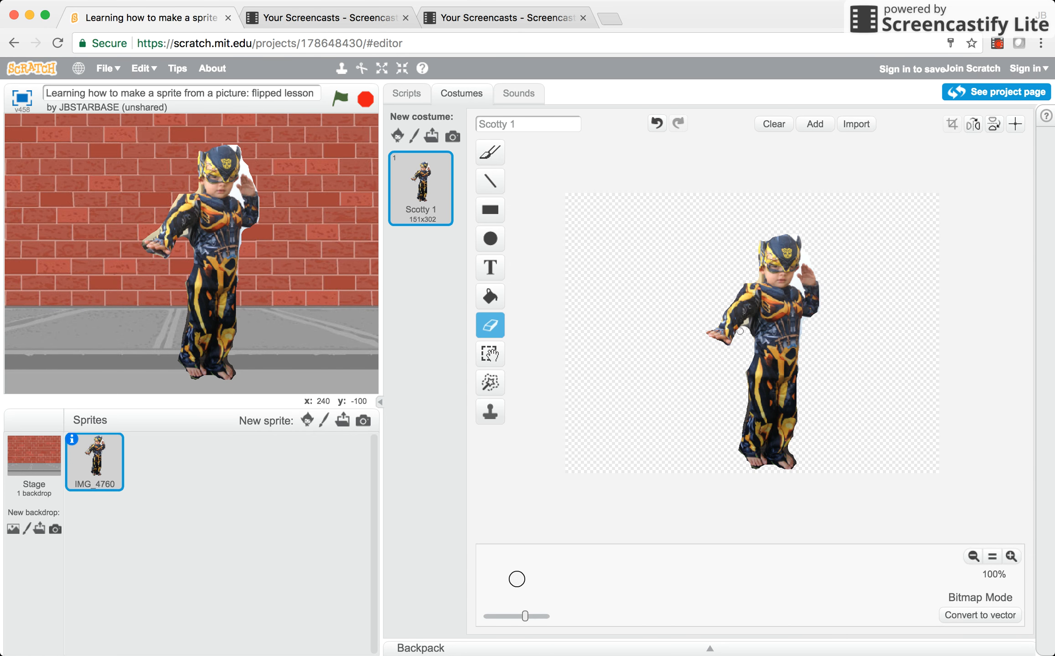
Step: Erase the remaining fringe under the forearm, at the neck and around the mask and raised hand, using a finer eraser for details
left_click_drag(746, 327, 746, 339)
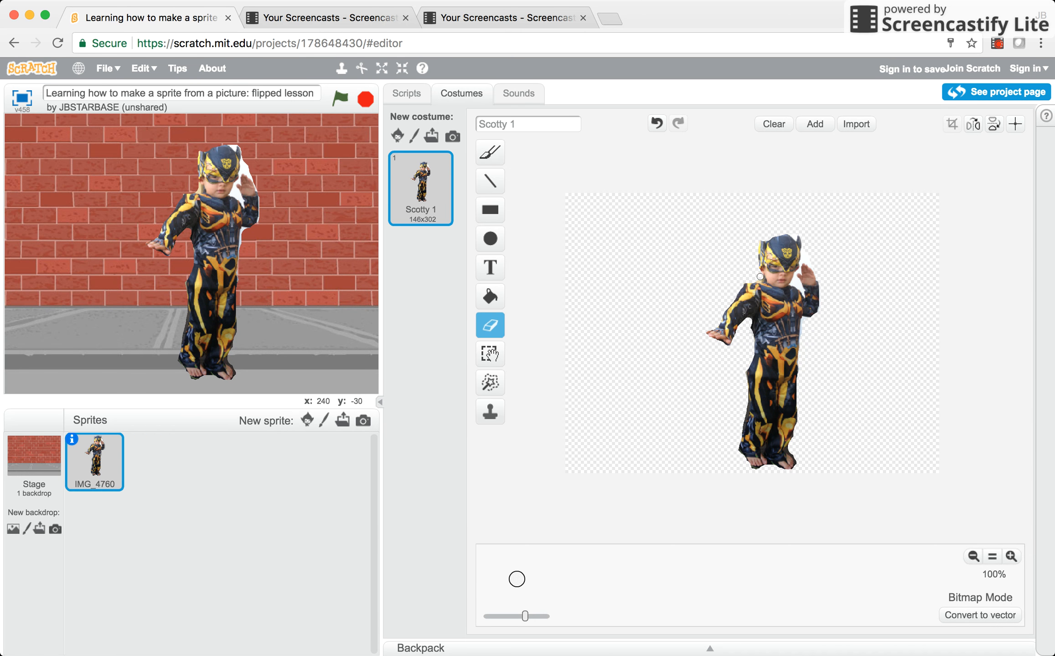
left_click_drag(760, 277, 761, 280)
left_click_drag(822, 266, 822, 219)
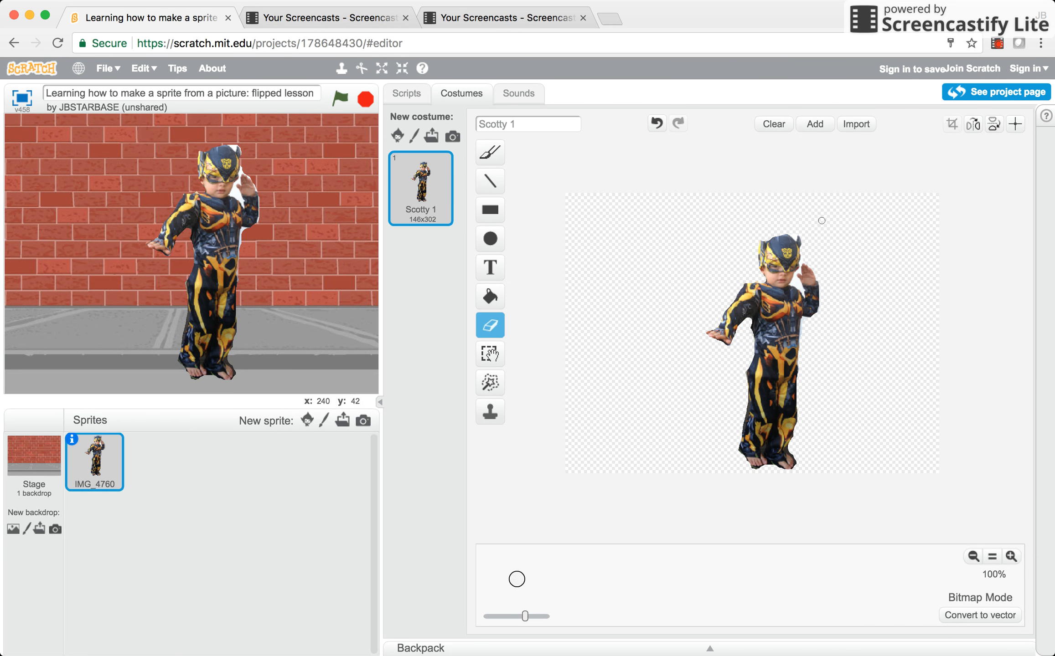
left_click(775, 233)
left_click_drag(524, 610, 504, 608)
left_click_drag(806, 239, 807, 240)
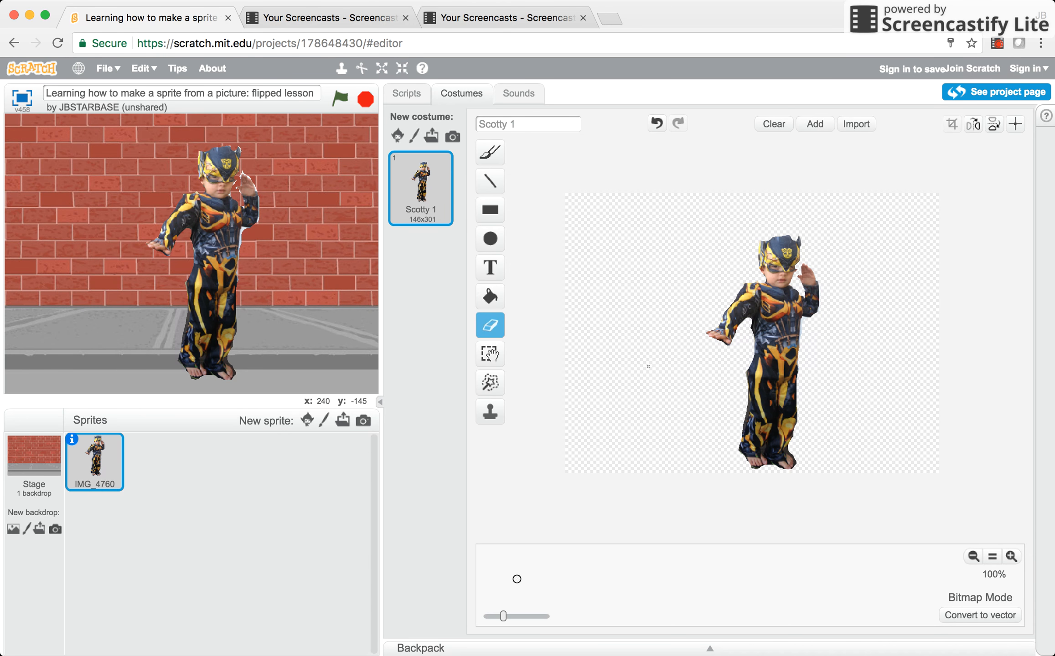
Step: Paint thick dark blue areas around both of the child's arms and across the shoulders with the Brush
left_click(494, 151)
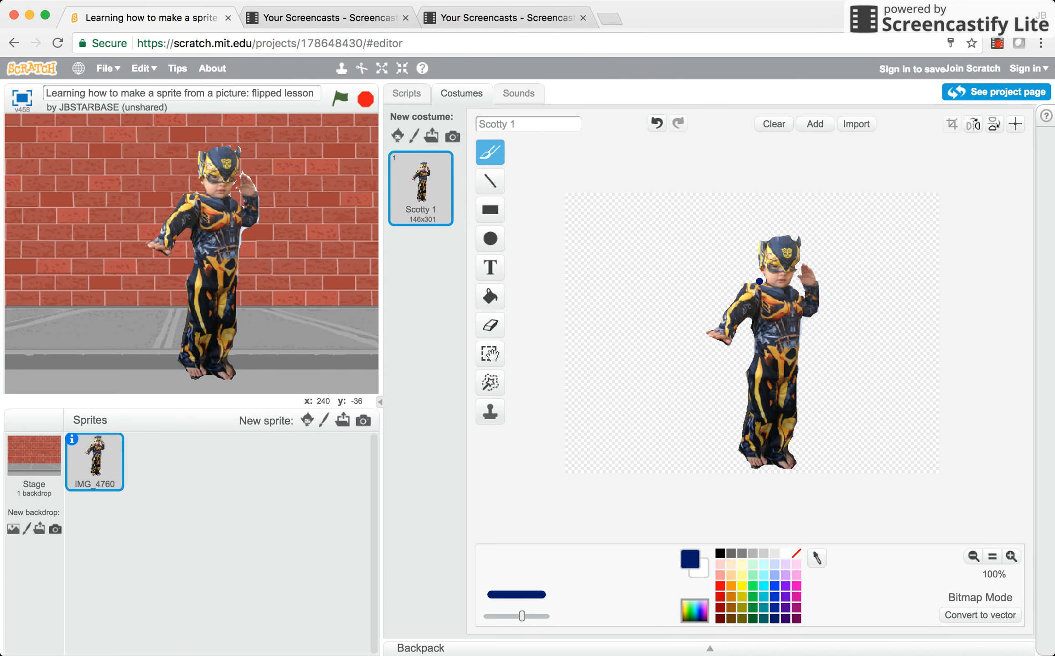
mouse_move(759, 280)
left_mouse_down()
mouse_move(732, 288)
mouse_move(701, 332)
mouse_move(709, 350)
mouse_move(743, 355)
mouse_move(749, 320)
mouse_move(736, 345)
left_mouse_up()
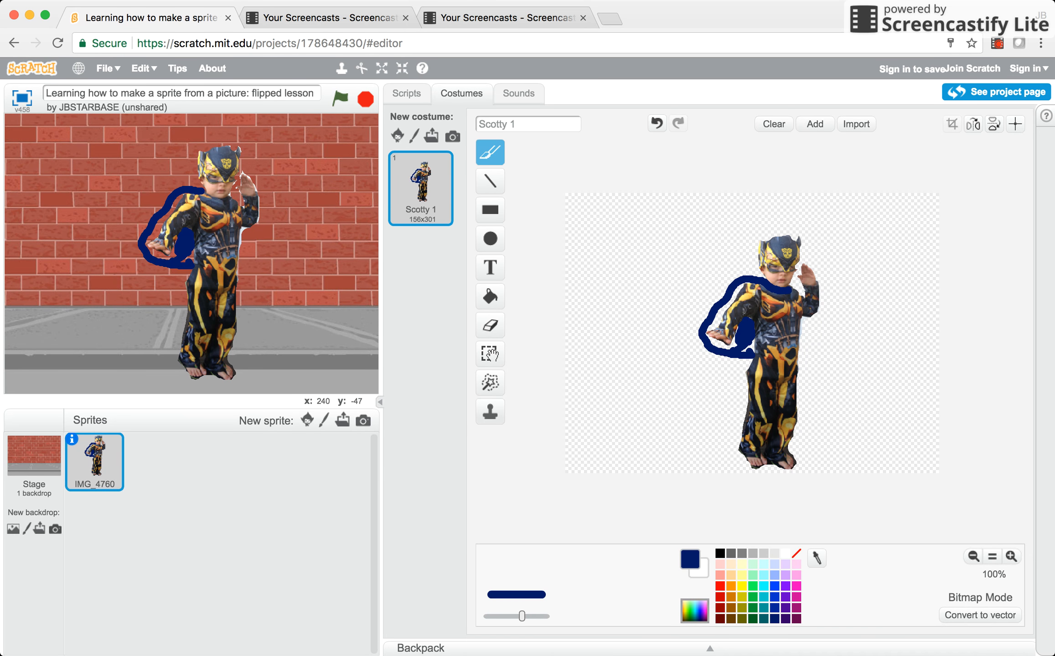
mouse_move(803, 363)
left_mouse_down()
mouse_move(824, 306)
mouse_move(798, 325)
mouse_move(816, 333)
mouse_move(805, 343)
mouse_move(816, 346)
left_mouse_up()
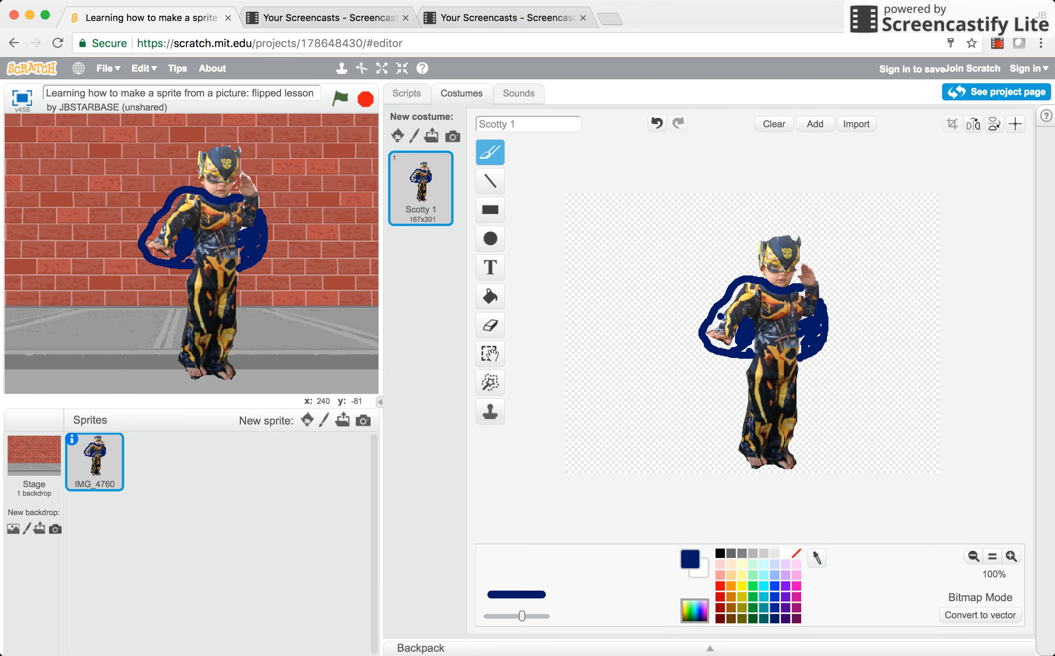
left_click(489, 326)
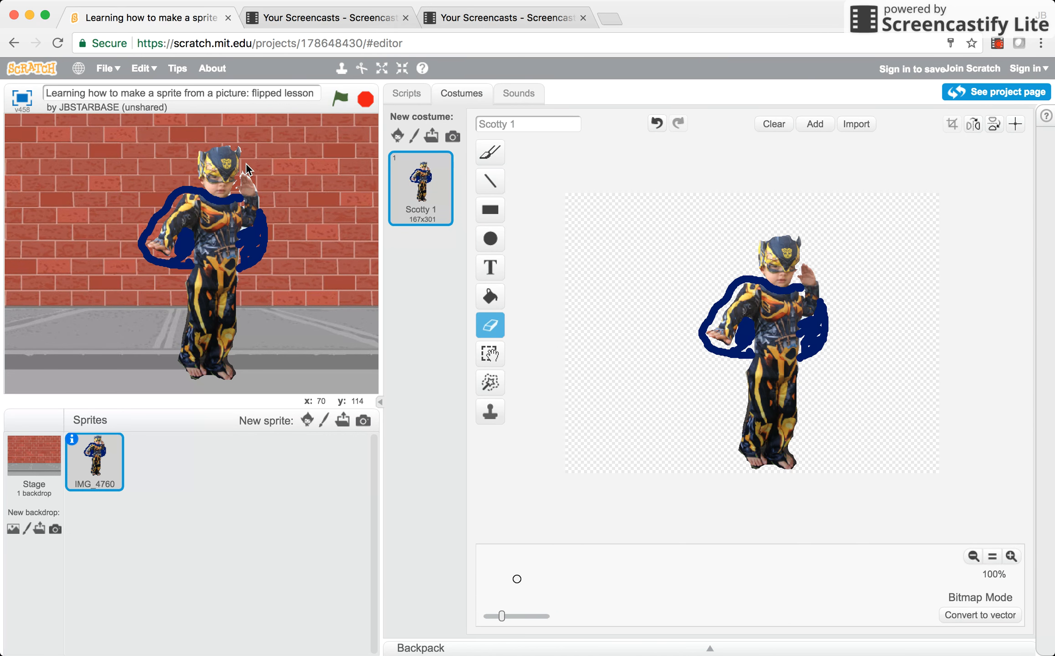
Step: Fill the gaps between the lowered arm and the torso with dark blue using the Brush, keeping its thick line width
left_click_drag(502, 616, 499, 613)
left_click(490, 152)
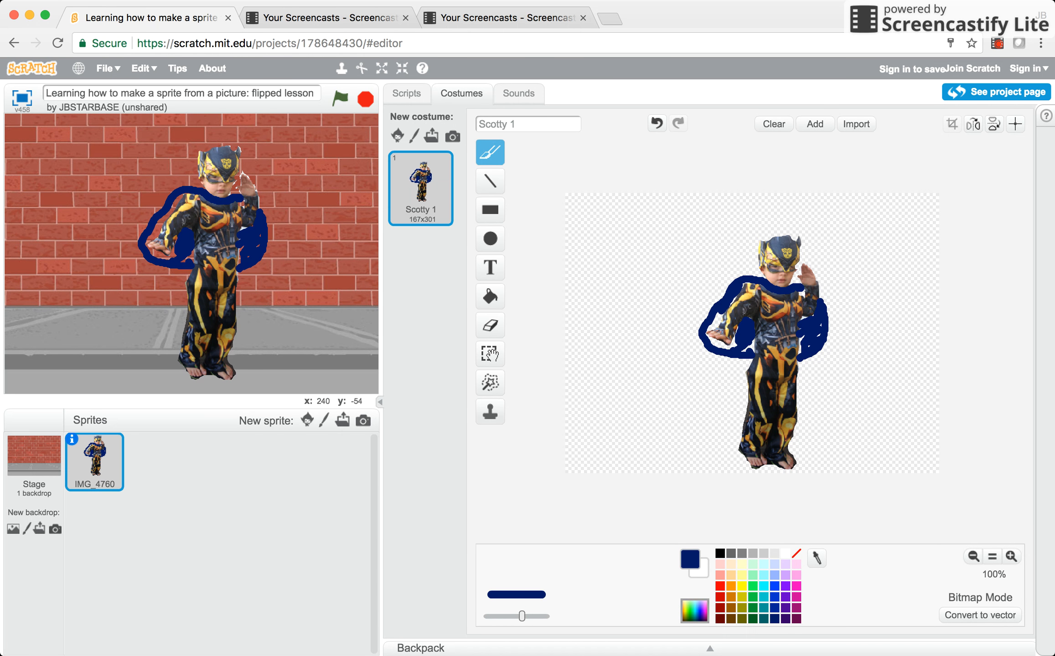
mouse_move(729, 284)
left_mouse_down()
mouse_move(711, 327)
mouse_move(726, 349)
left_mouse_up()
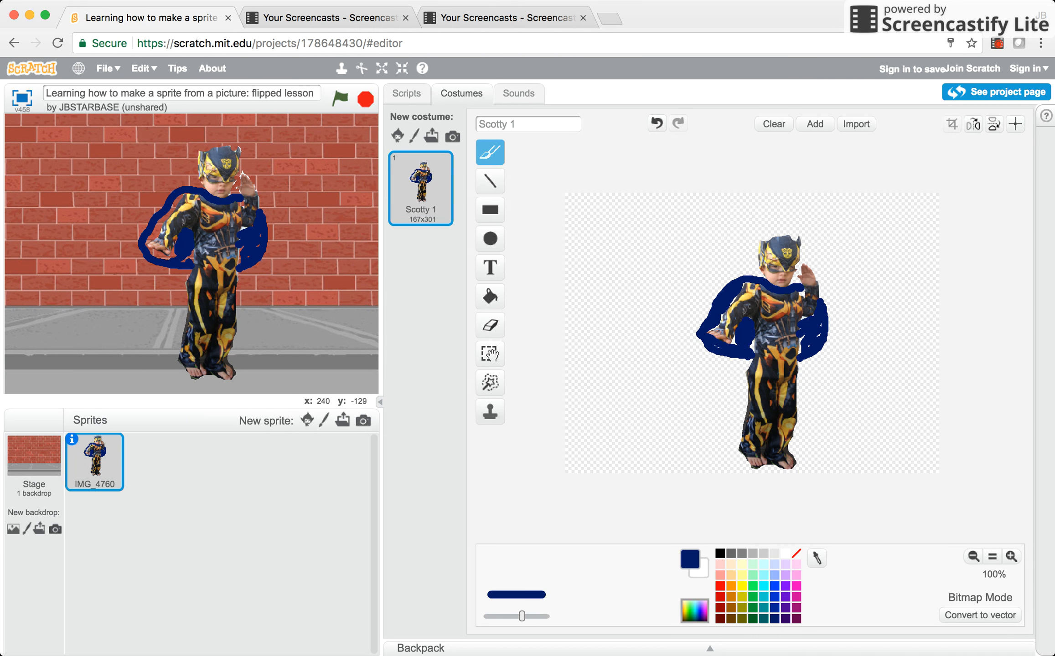
mouse_move(742, 350)
left_mouse_down()
mouse_move(735, 340)
mouse_move(779, 334)
left_mouse_up()
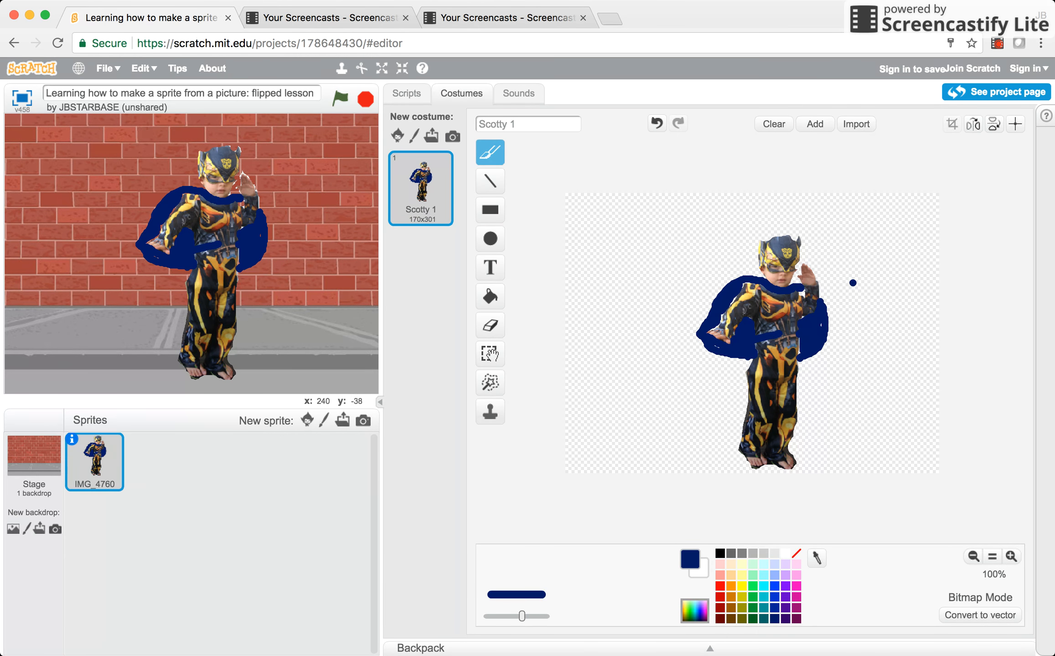
Step: Shrink the figure on the stage by five increments and move it to about x -50, y 52, with its feet on the pavement
left_click(382, 68)
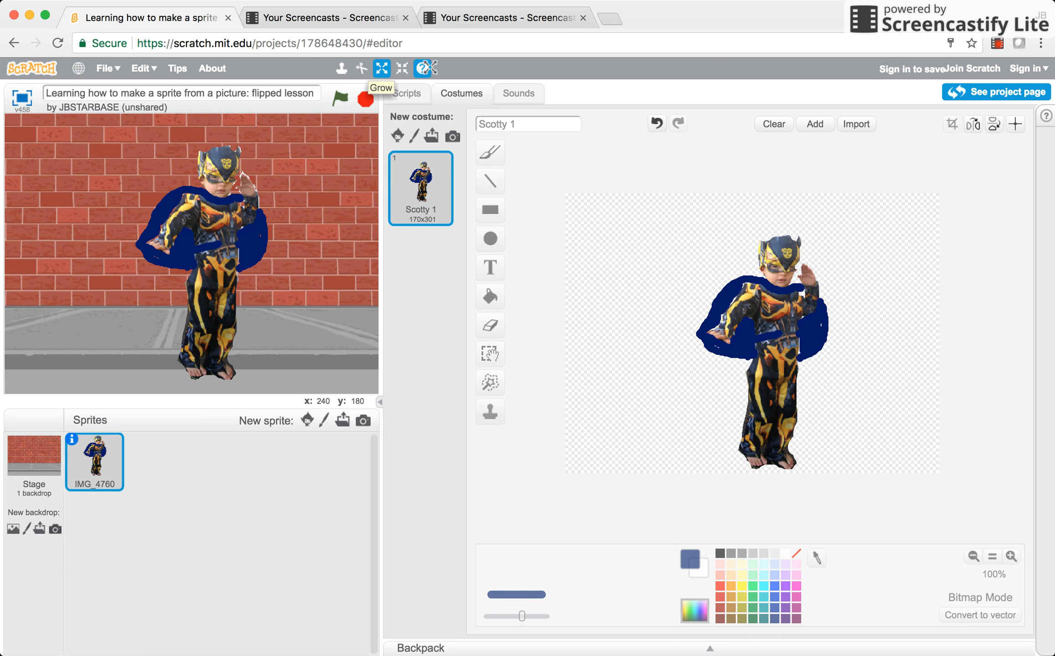
left_click(402, 68)
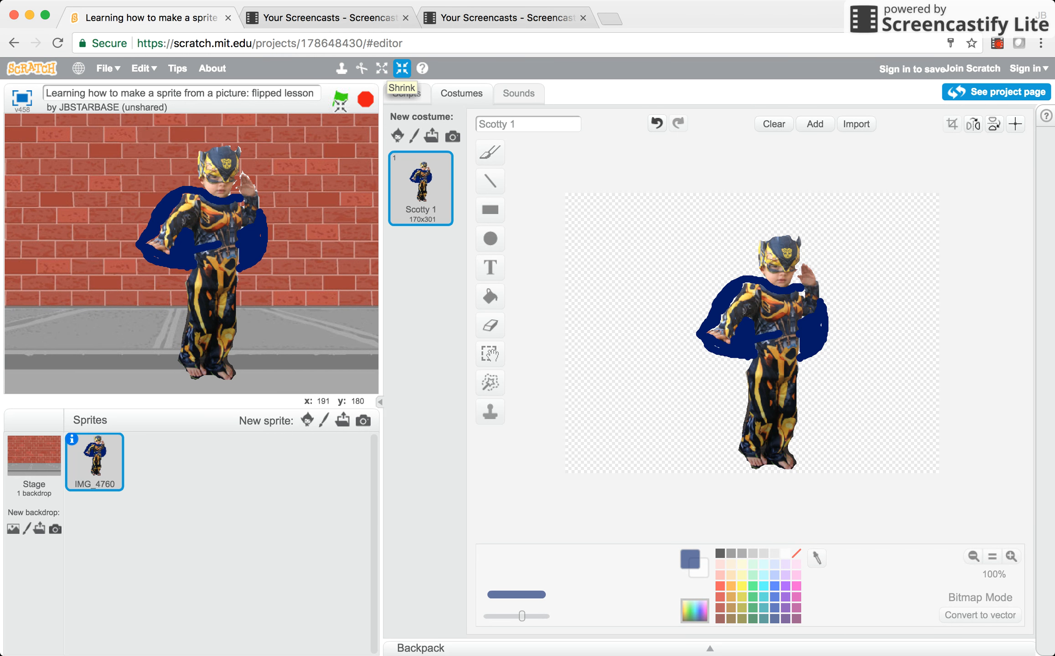
left_click(220, 239)
left_click(219, 240)
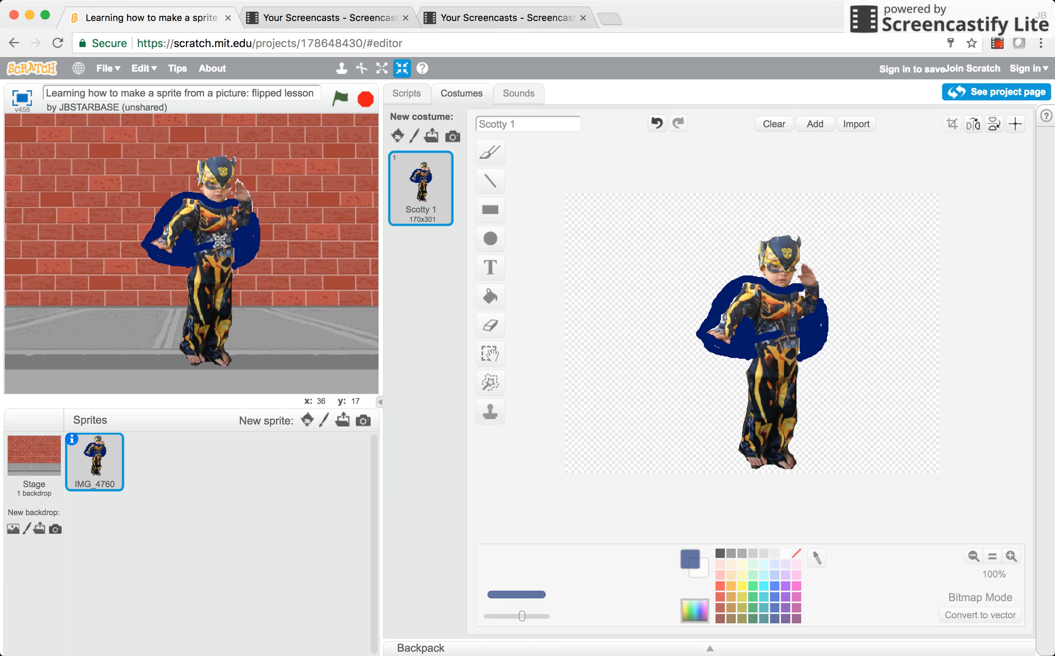
left_click(220, 240)
left_click(219, 239)
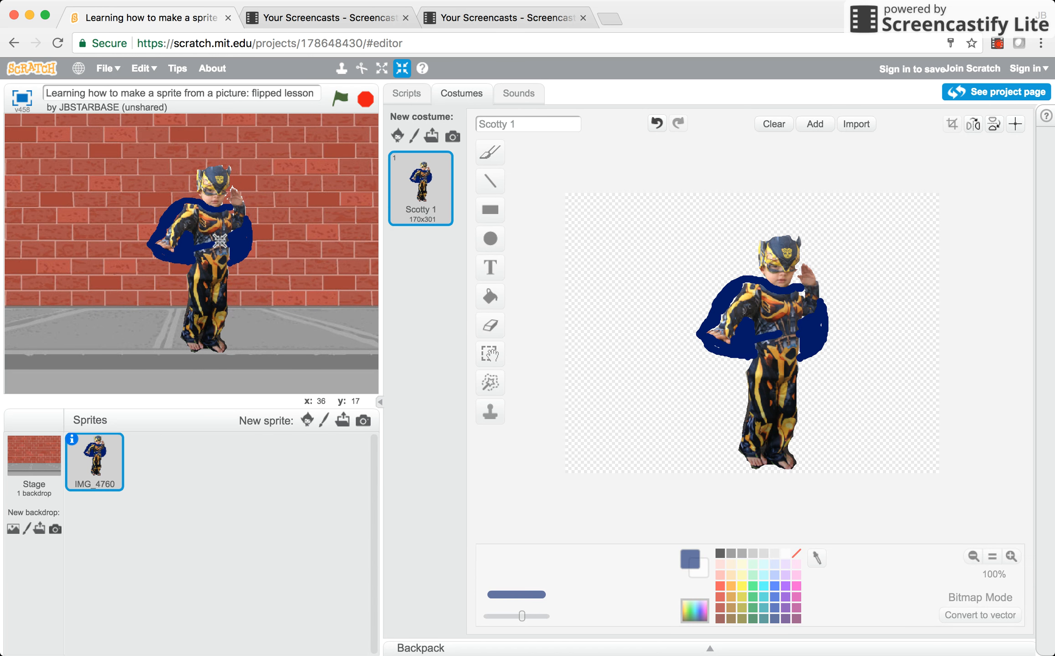
left_click(220, 240)
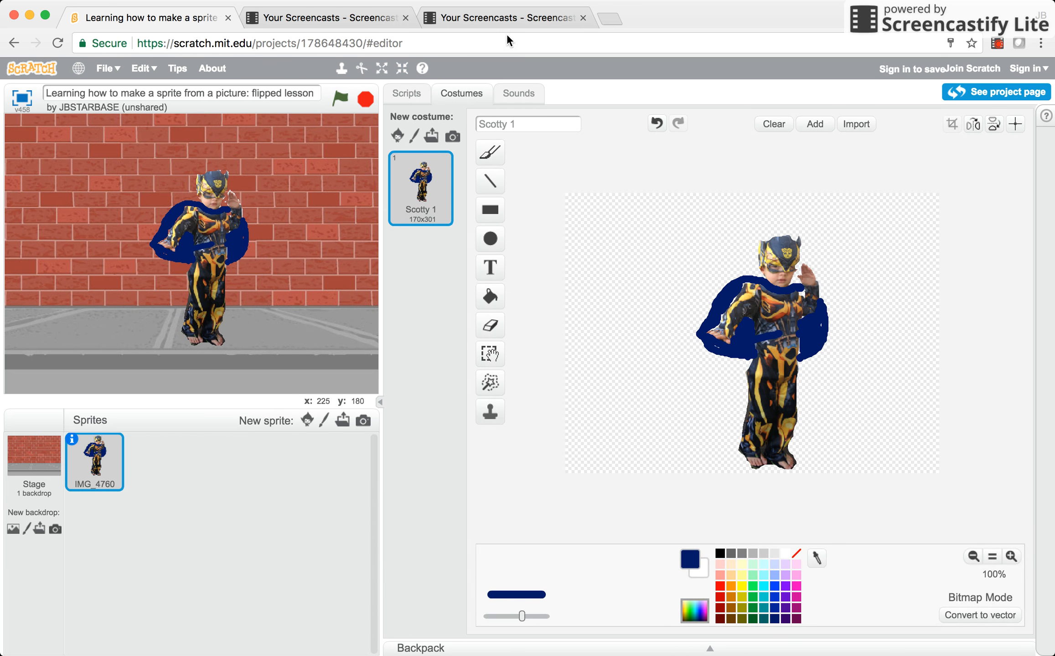
left_click_drag(220, 213, 173, 192)
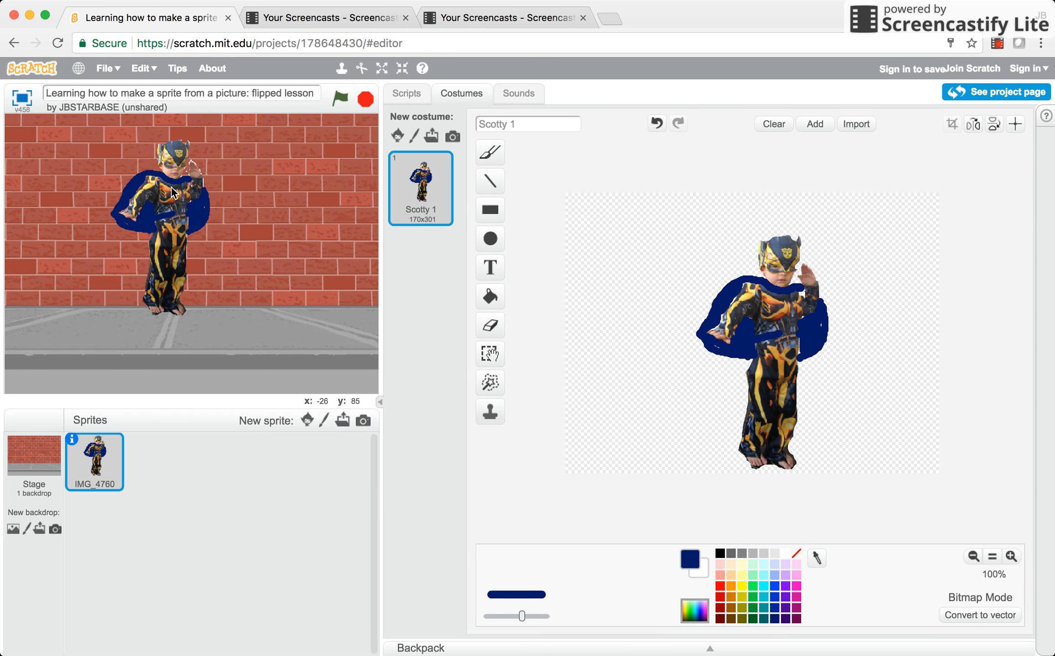
Step: Look through the sprite's Motion and Looks blocks, including the block that sets its size
left_click(408, 91)
left_click(408, 118)
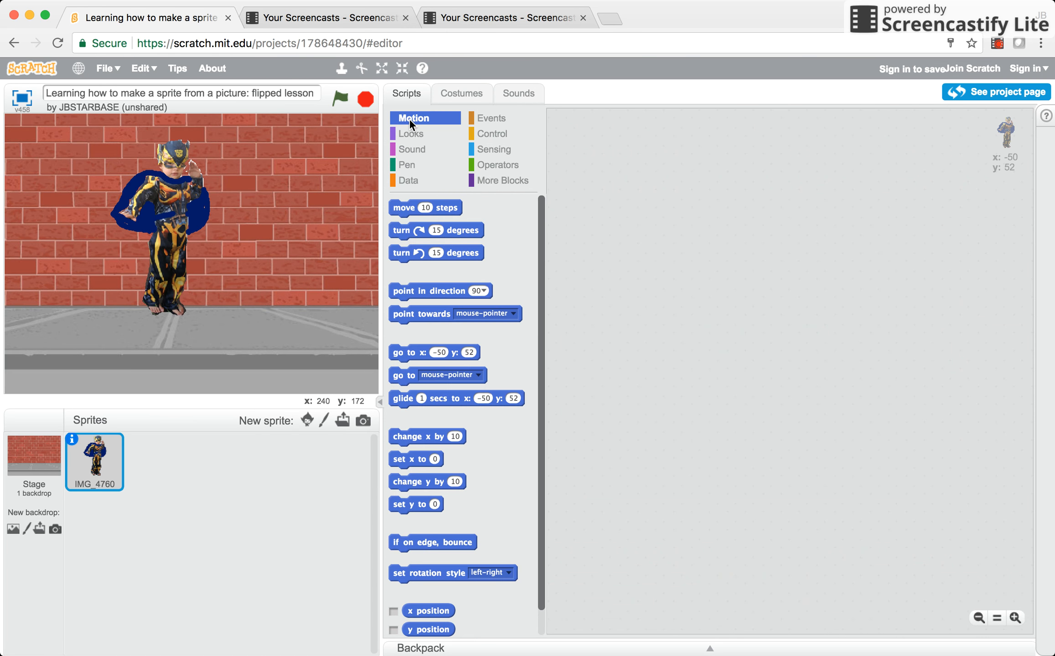
left_click(408, 131)
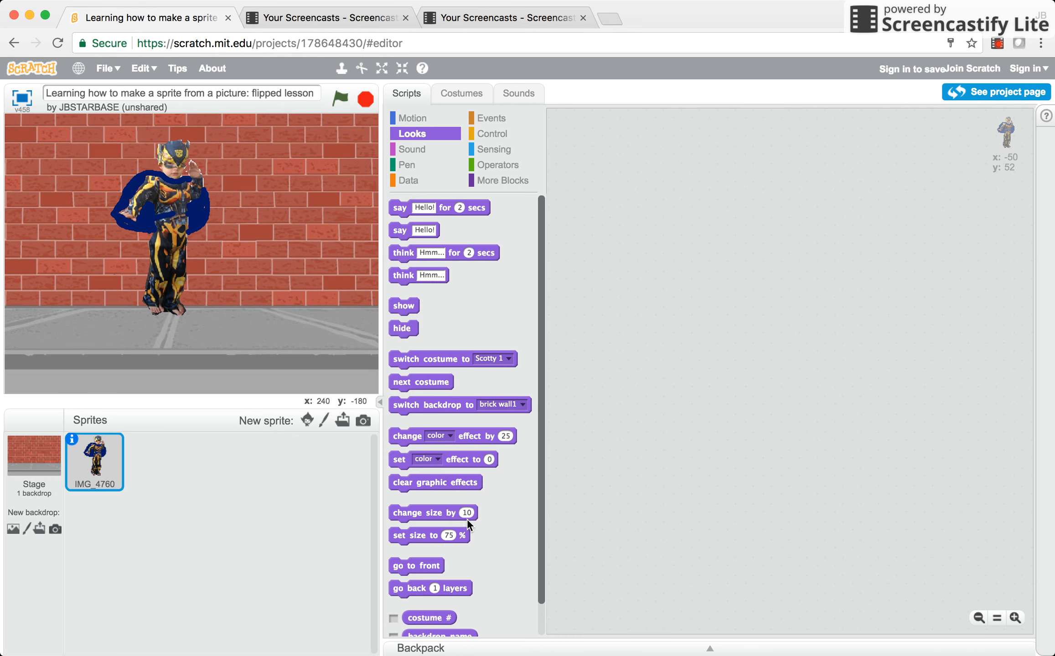
mouse_move(417, 535)
left_mouse_down()
mouse_move(439, 534)
mouse_move(425, 538)
left_mouse_up()
Step: Return to the figure's costume in the paint editor and select the background-removal tool
left_click(472, 90)
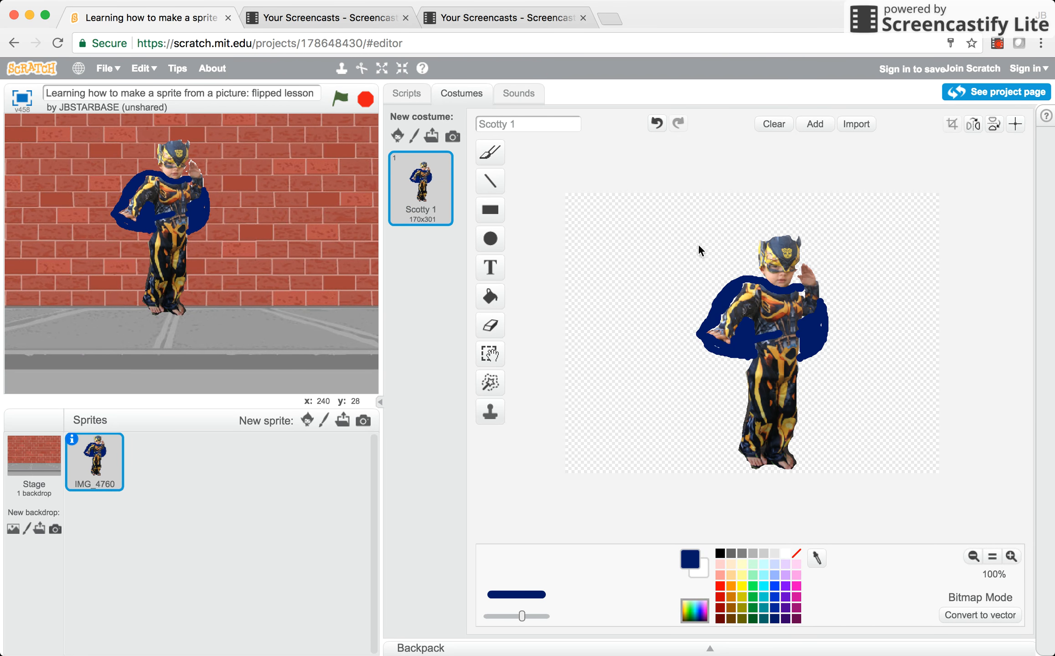
left_click(489, 382)
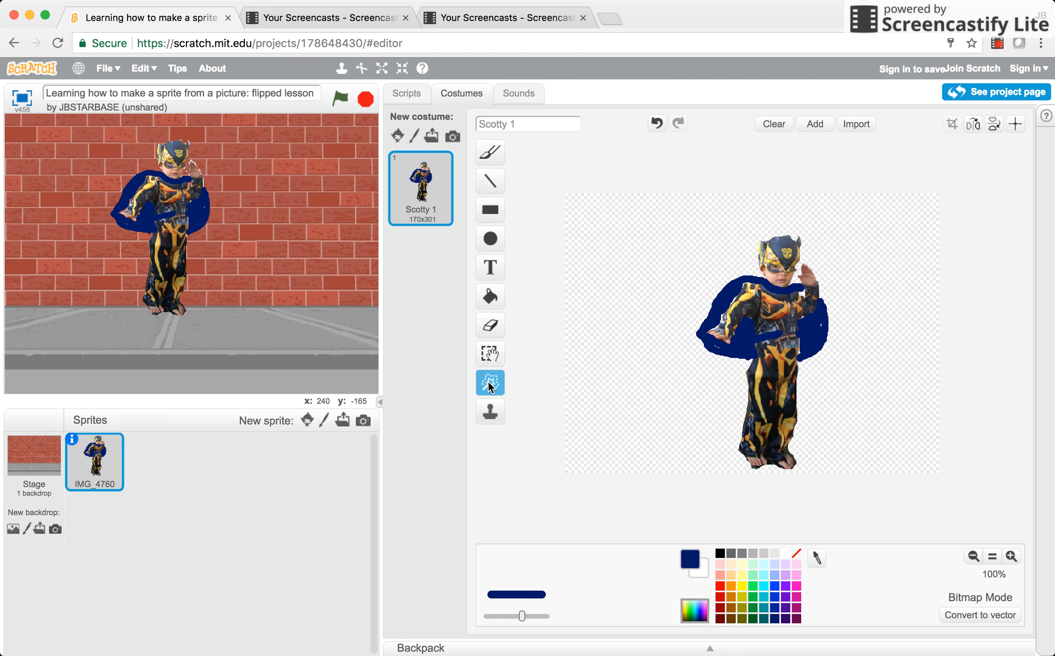